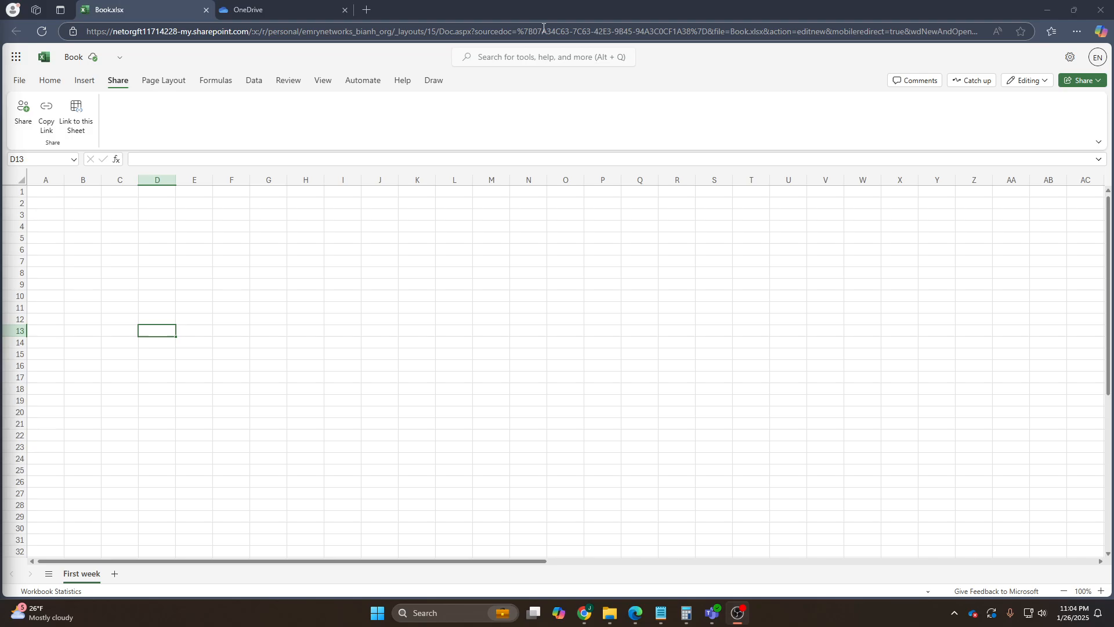
Step: Examine the workbook's SharePoint web address in the browser
{"action": "left_click_drag", "start_coordinate": [544, 28], "coordinate": [88, 36]}
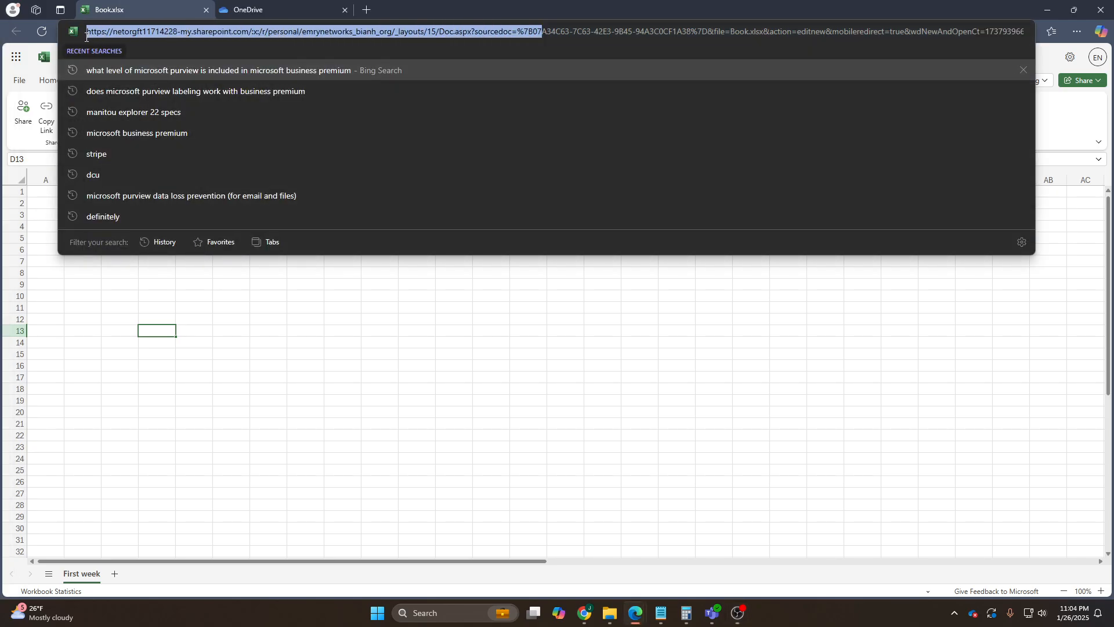
{"action": "left_click", "coordinate": [176, 34]}
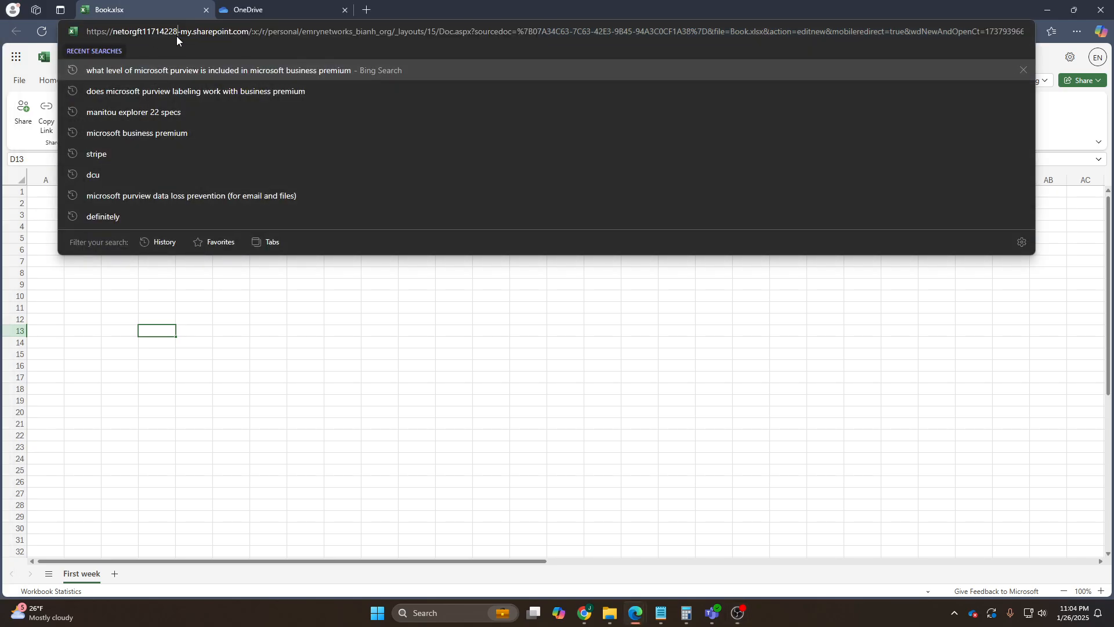
{"action": "left_click", "coordinate": [418, 368]}
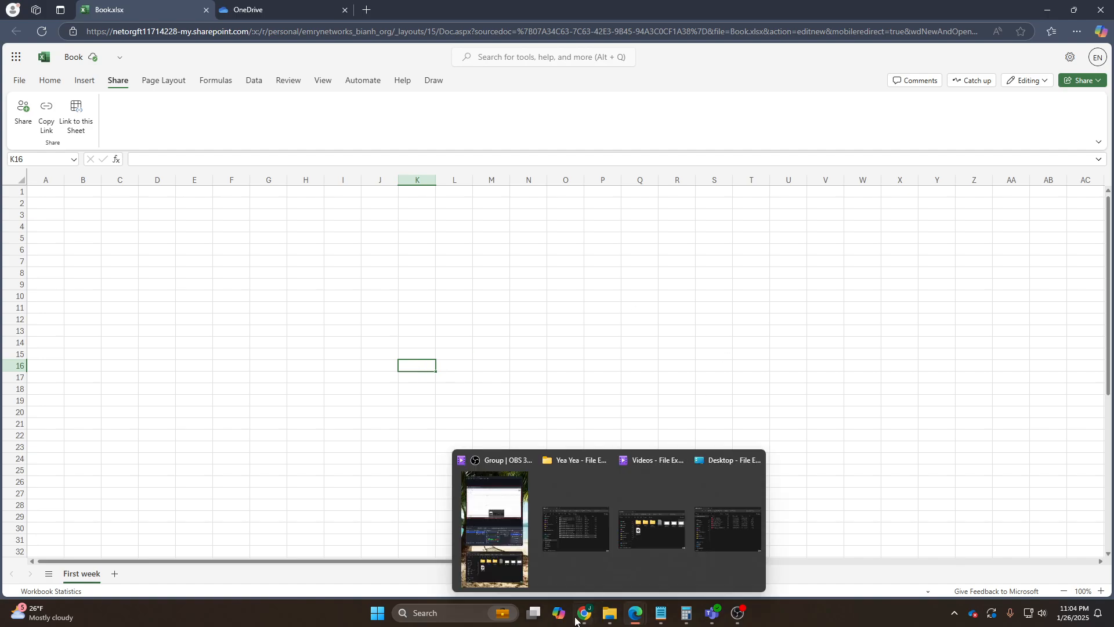
Step: Search Windows for the Excel desktop app and return to the workbook without opening it
{"action": "left_click", "coordinate": [441, 612]}
{"action": "type", "text": "excel"}
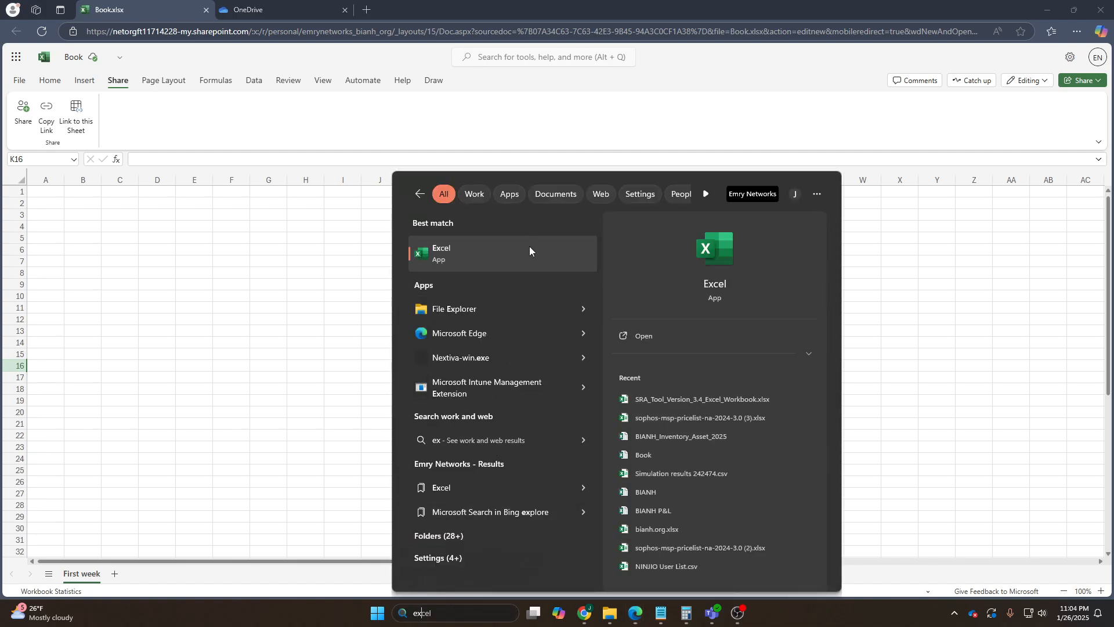
{"action": "left_click", "coordinate": [339, 283]}
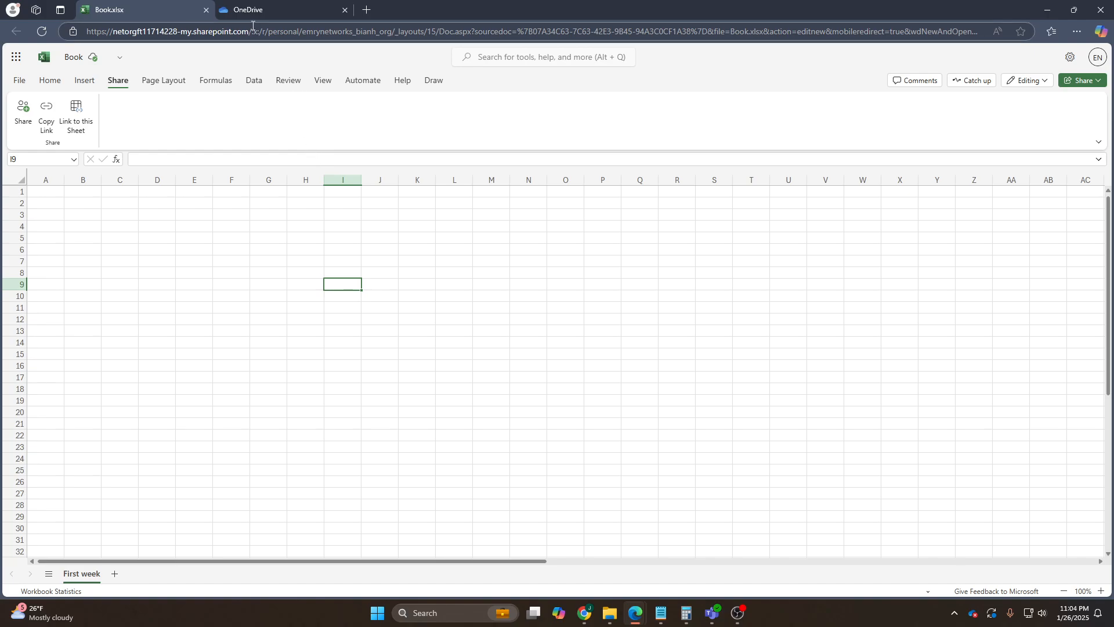
Step: Examine the sharepoint.com part of the workbook's address and view the file options
{"action": "left_click_drag", "start_coordinate": [249, 32], "coordinate": [194, 37]}
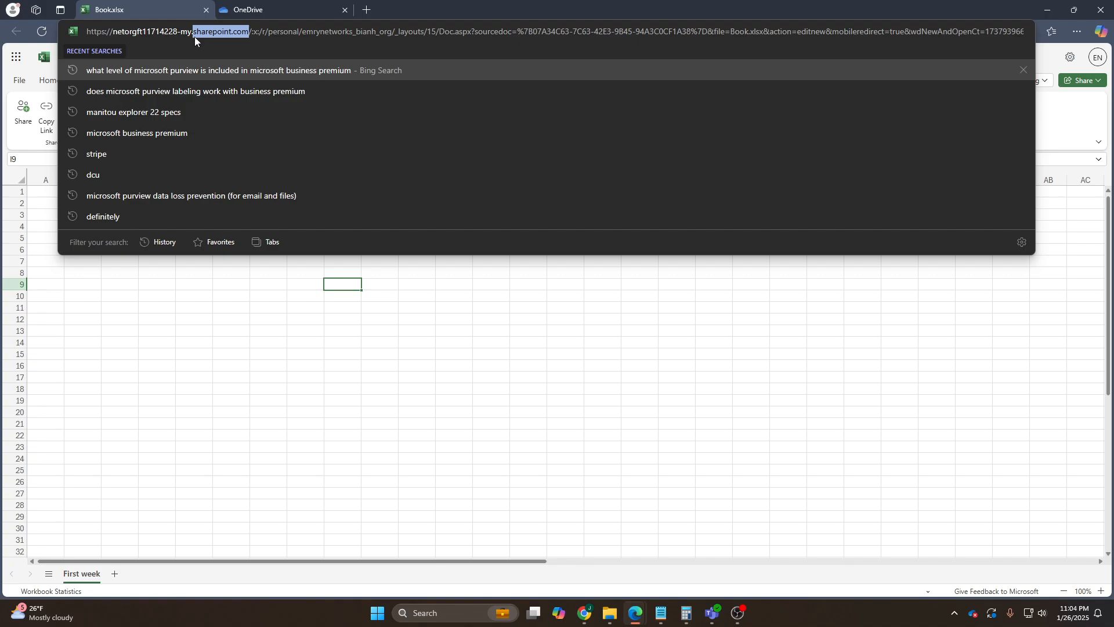
{"action": "left_click", "coordinate": [190, 343]}
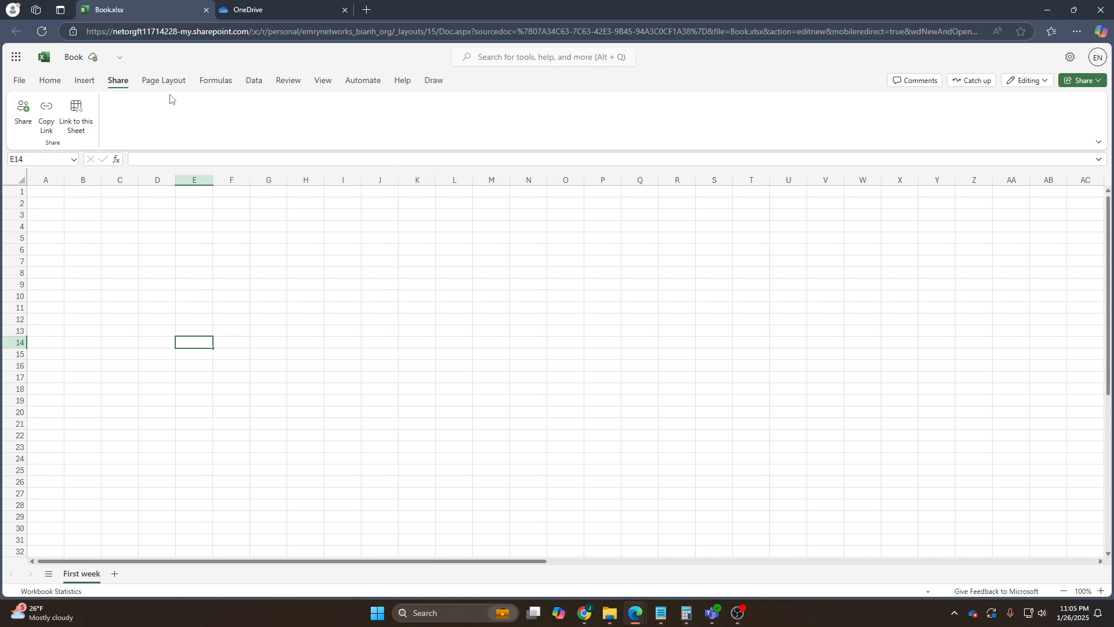
{"action": "left_click", "coordinate": [19, 80]}
{"action": "left_click", "coordinate": [750, 284]}
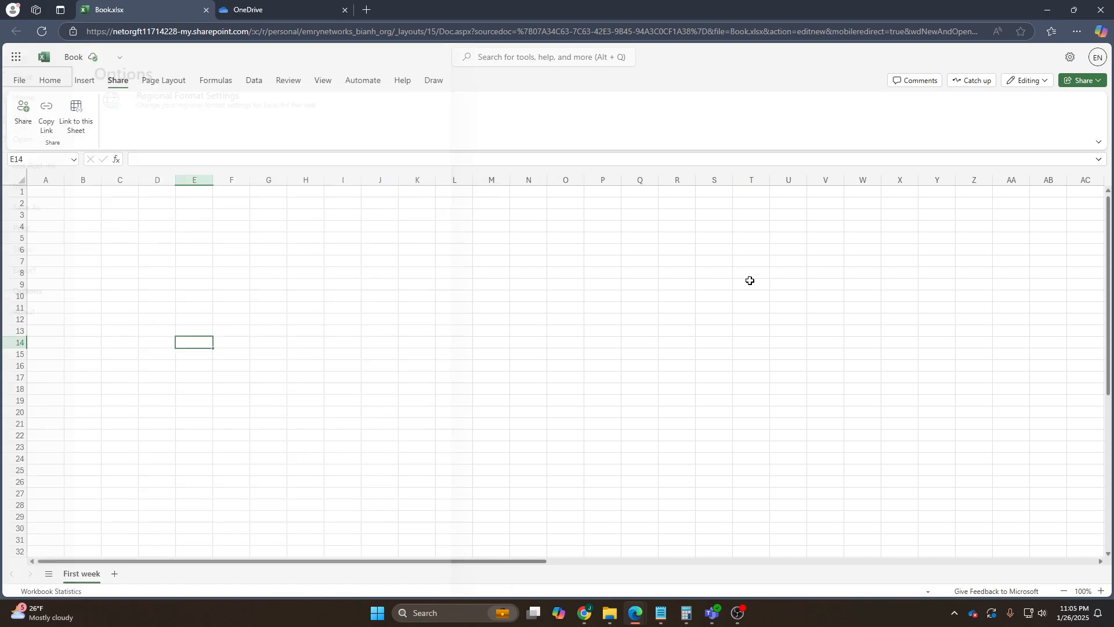
Step: Enter Timecard in B7, Monday in C8 and Tuesday in D8
{"action": "left_click", "coordinate": [77, 260]}
{"action": "type", "text": "T"}
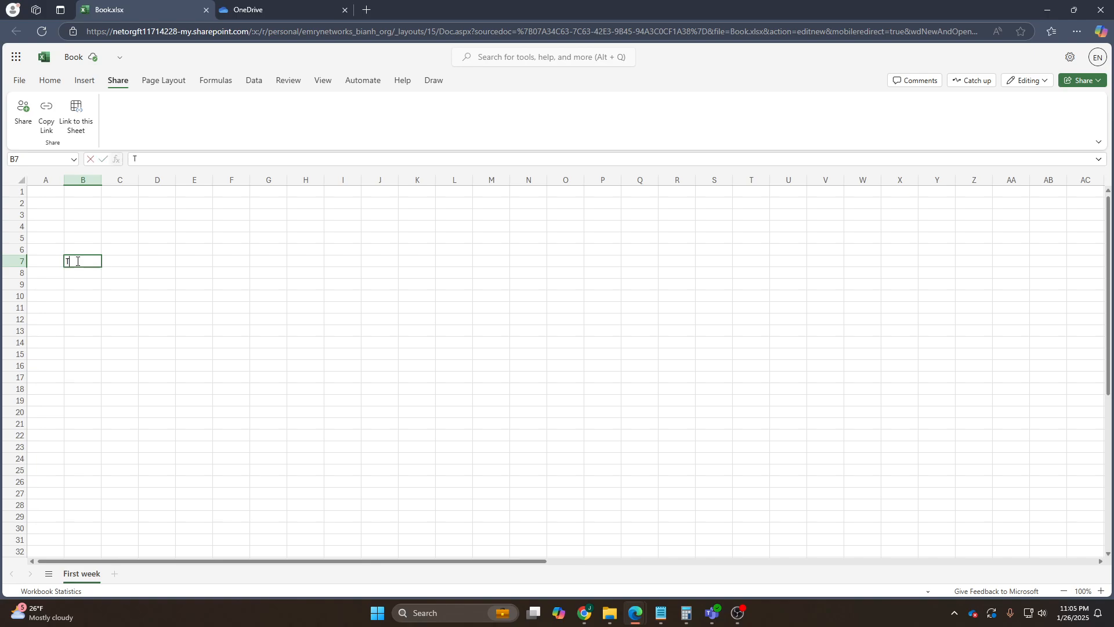
{"action": "type", "text": "iumecard"}
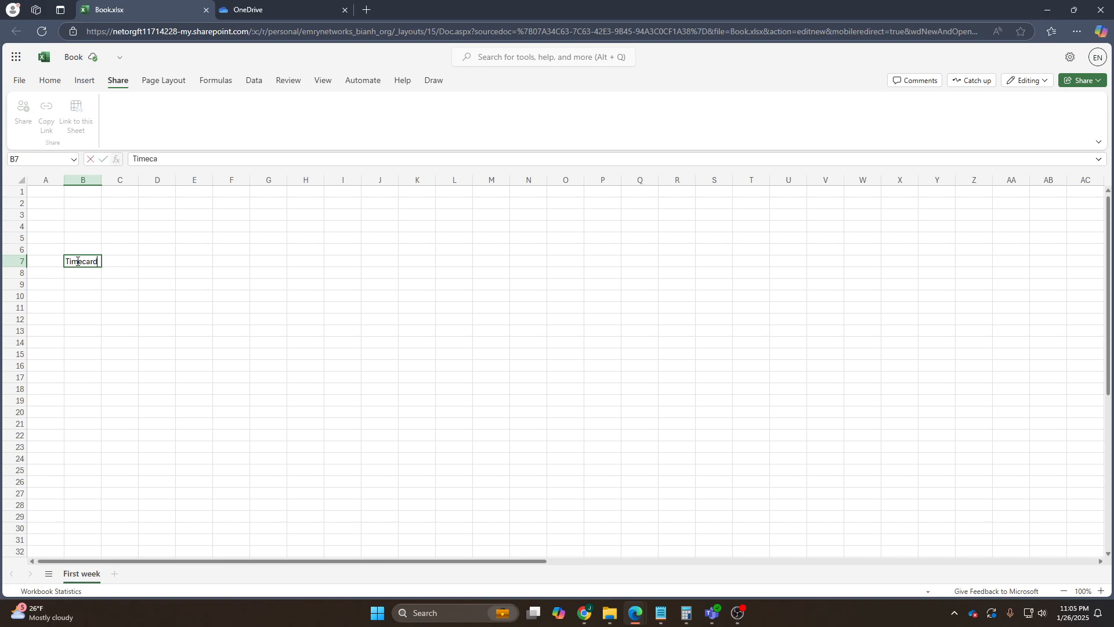
{"action": "key", "text": "Tab"}
{"action": "key", "text": "Down"}
{"action": "type", "text": "\\"}
{"action": "key", "text": "BackSpace"}
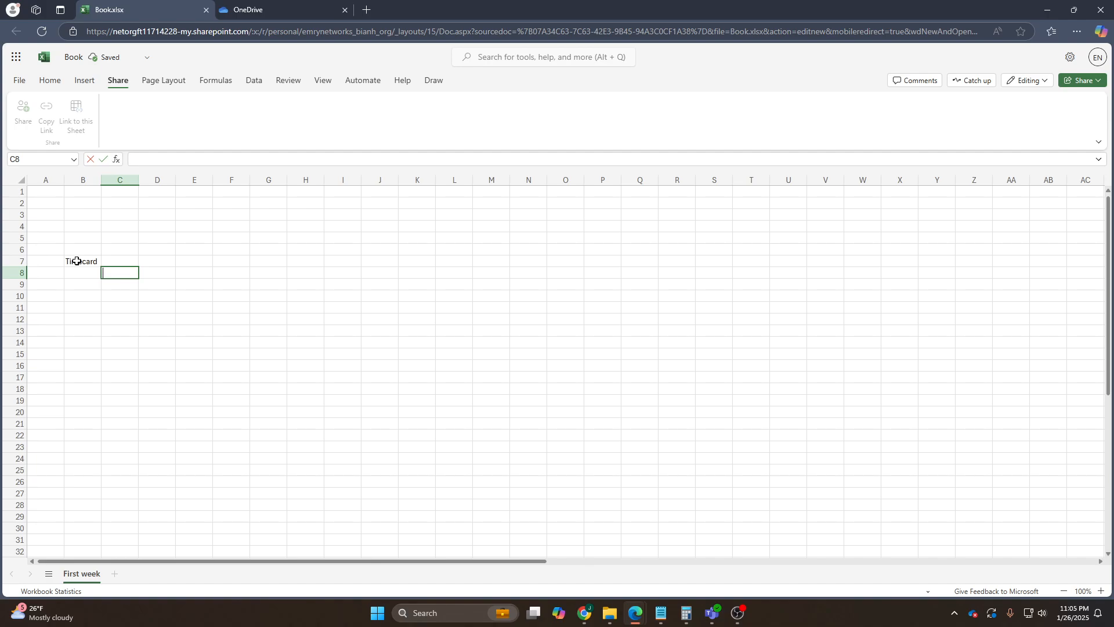
{"action": "type", "text": "Monday"}
{"action": "left_click", "coordinate": [174, 271]}
{"action": "type", "text": "Tuesday"}
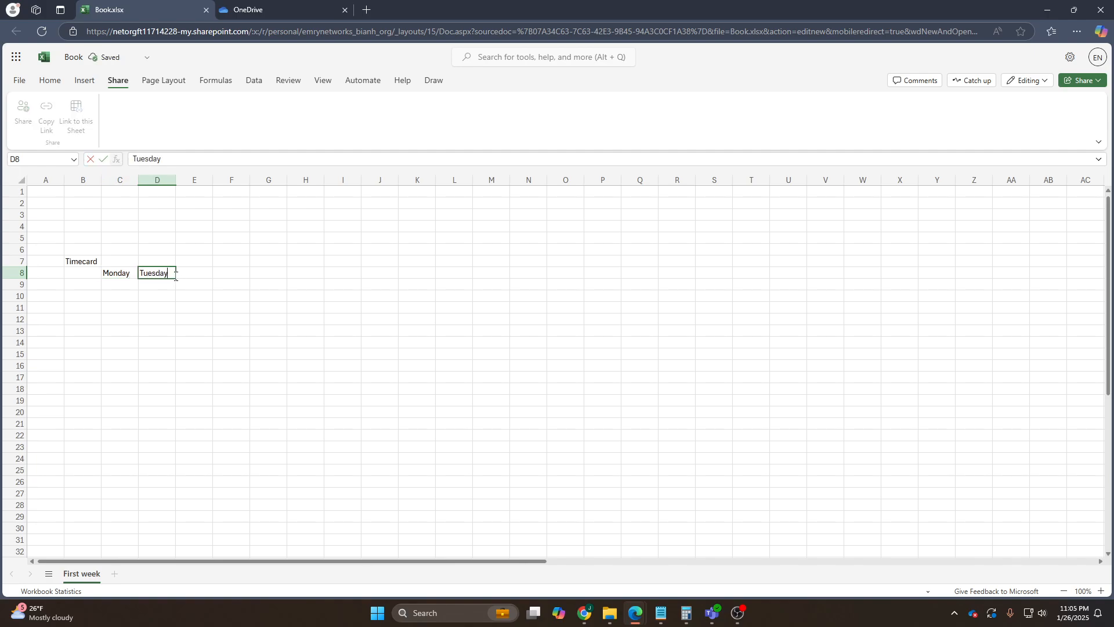
Step: Fill cells C9, D9, C10, D10 and E13 with the placeholder text asd
{"action": "left_click", "coordinate": [136, 286]}
{"action": "type", "text": "asd"}
{"action": "left_click", "coordinate": [183, 332]}
{"action": "type", "text": "asd"}
{"action": "left_click", "coordinate": [160, 282]}
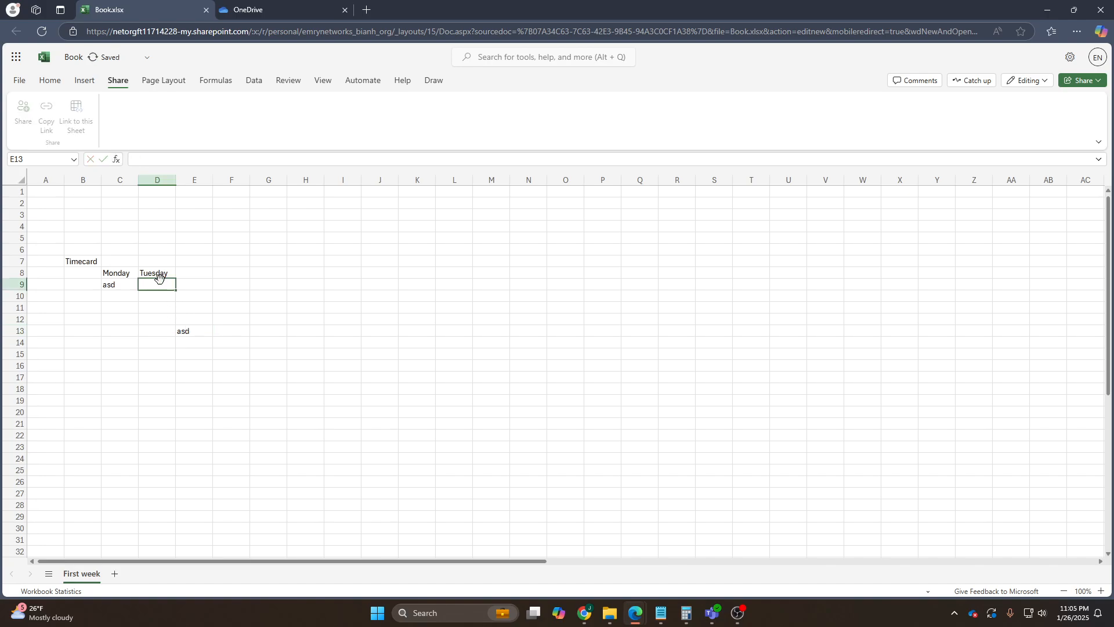
{"action": "type", "text": "asd"}
{"action": "left_click", "coordinate": [129, 298]}
{"action": "type", "text": "asd"}
{"action": "left_click", "coordinate": [149, 296]}
{"action": "type", "text": "asd"}
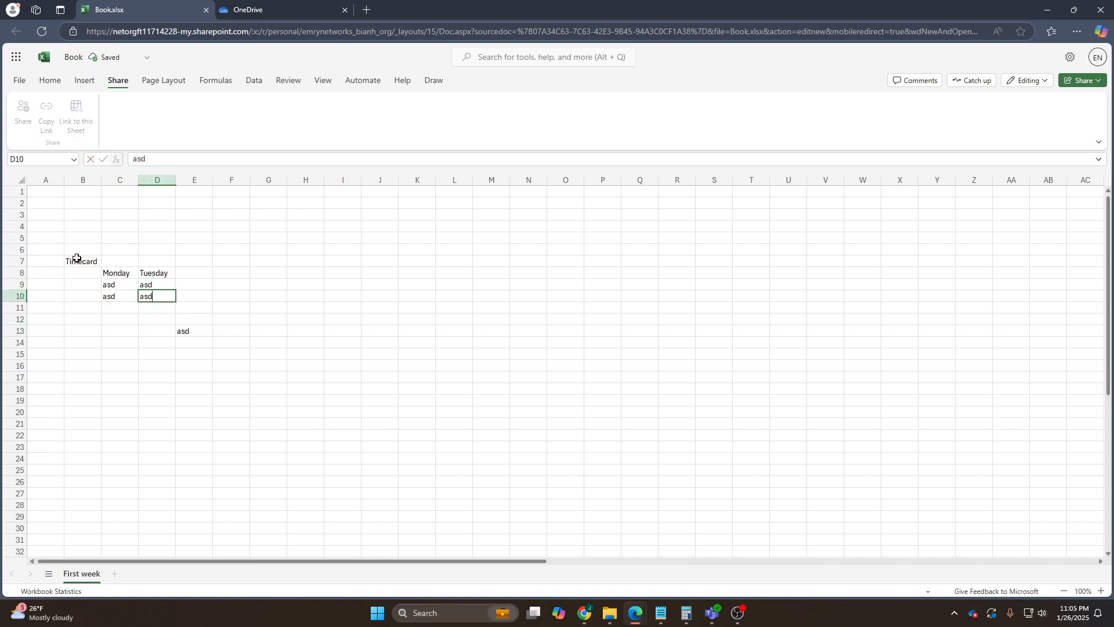
Step: Copy the timecard range B7:E13 and rename the First week sheet as Week1
{"action": "left_click_drag", "start_coordinate": [77, 258], "coordinate": [199, 329]}
{"action": "key", "text": "ctrl+c"}
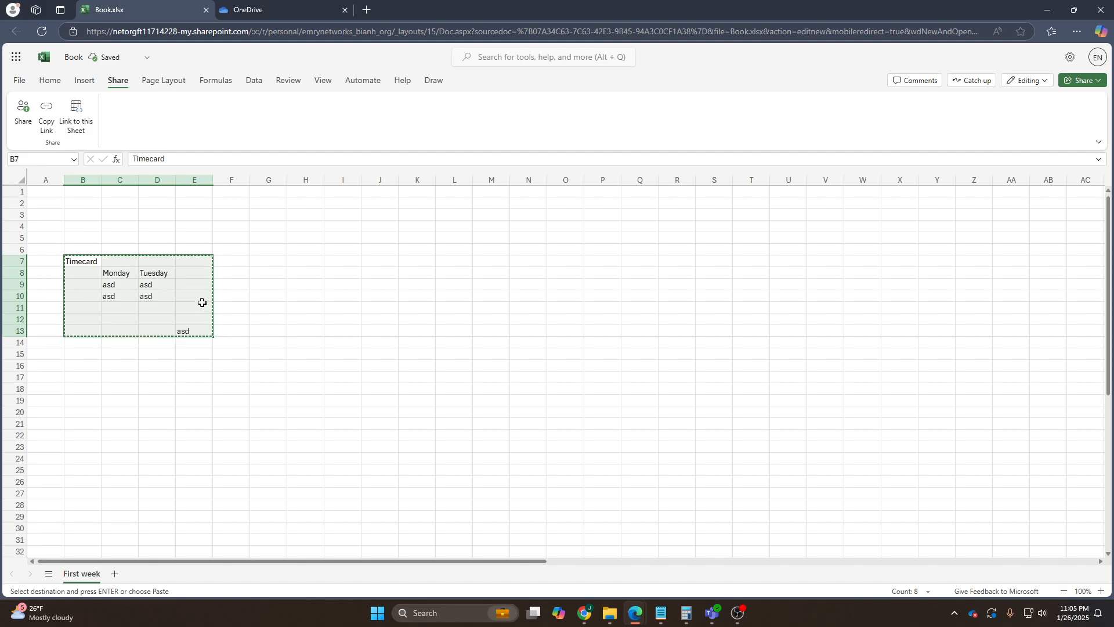
{"action": "right_click", "coordinate": [92, 573]}
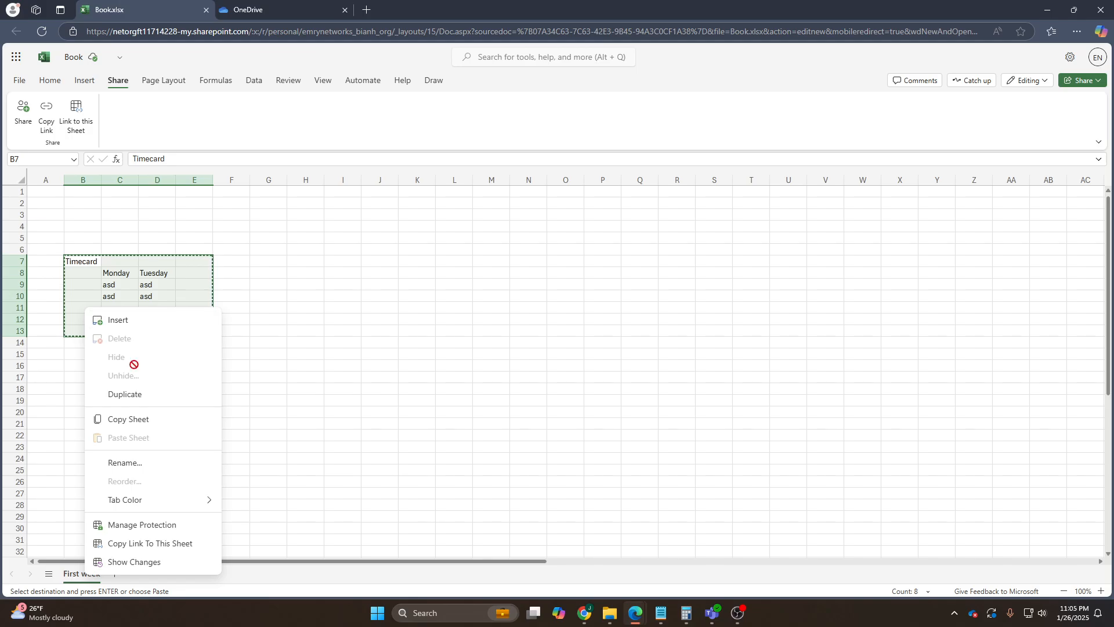
{"action": "left_click", "coordinate": [136, 462]}
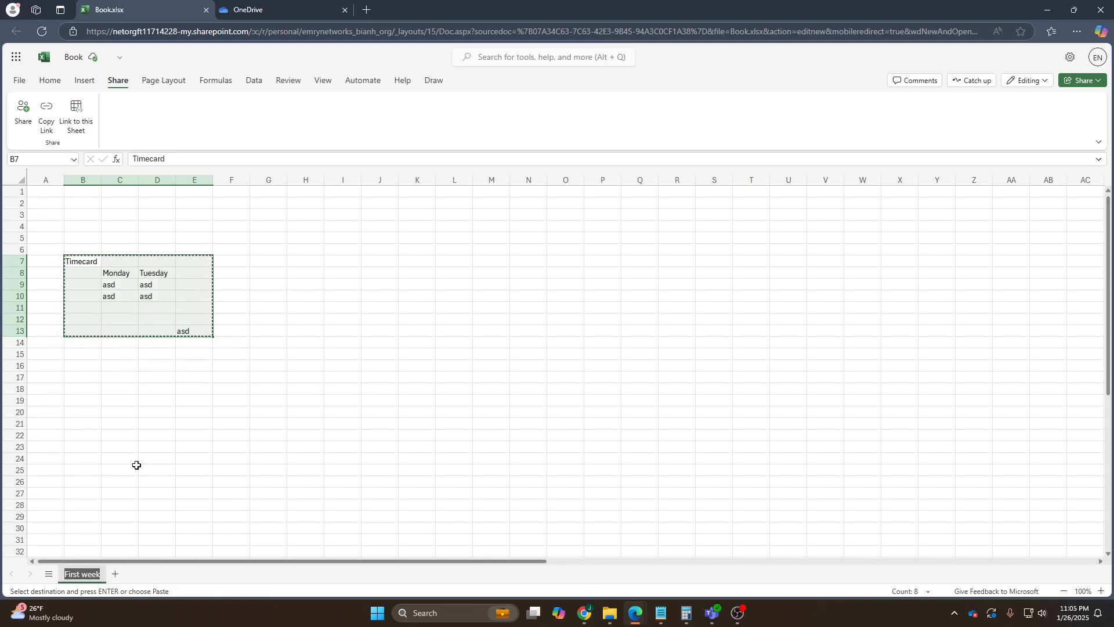
{"action": "type", "text": "Week1"}
{"action": "key", "text": "Return"}
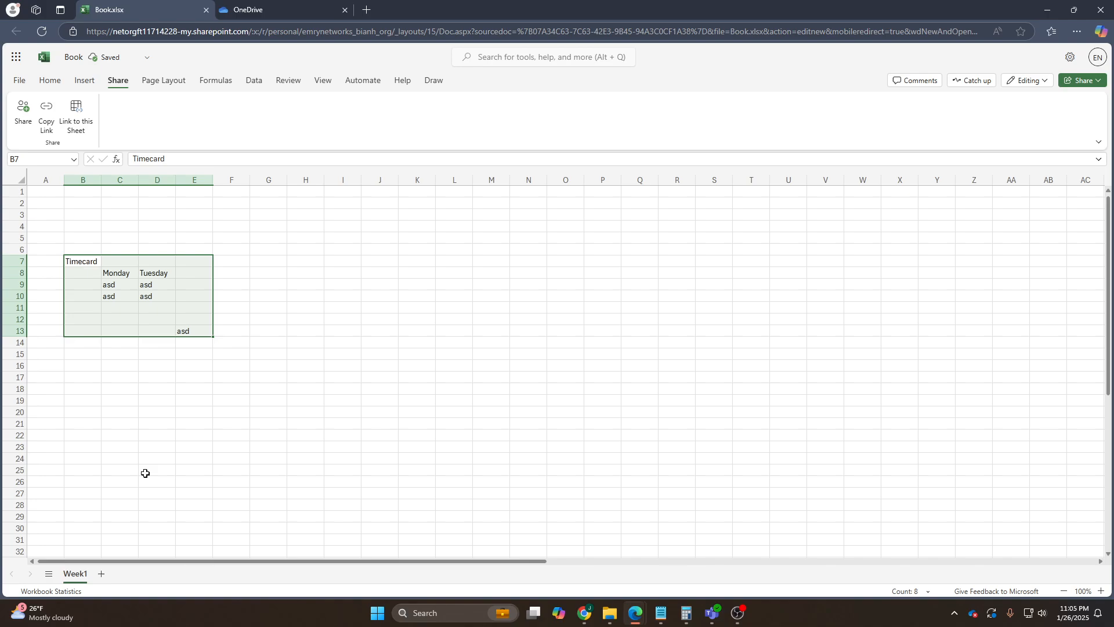
Step: Add a new sheet and paste the Week1 timecard range B7:E13 into it at B7
{"action": "left_click", "coordinate": [101, 573]}
{"action": "left_click", "coordinate": [84, 263]}
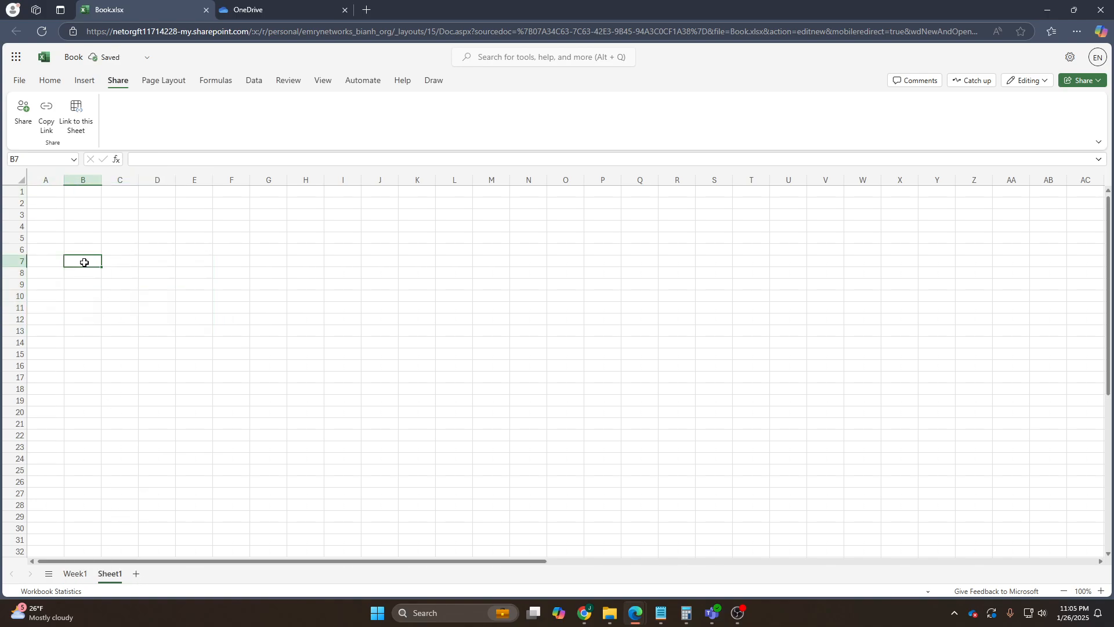
{"action": "left_click", "coordinate": [71, 575]}
{"action": "right_click", "coordinate": [110, 275]}
{"action": "left_click", "coordinate": [156, 303]}
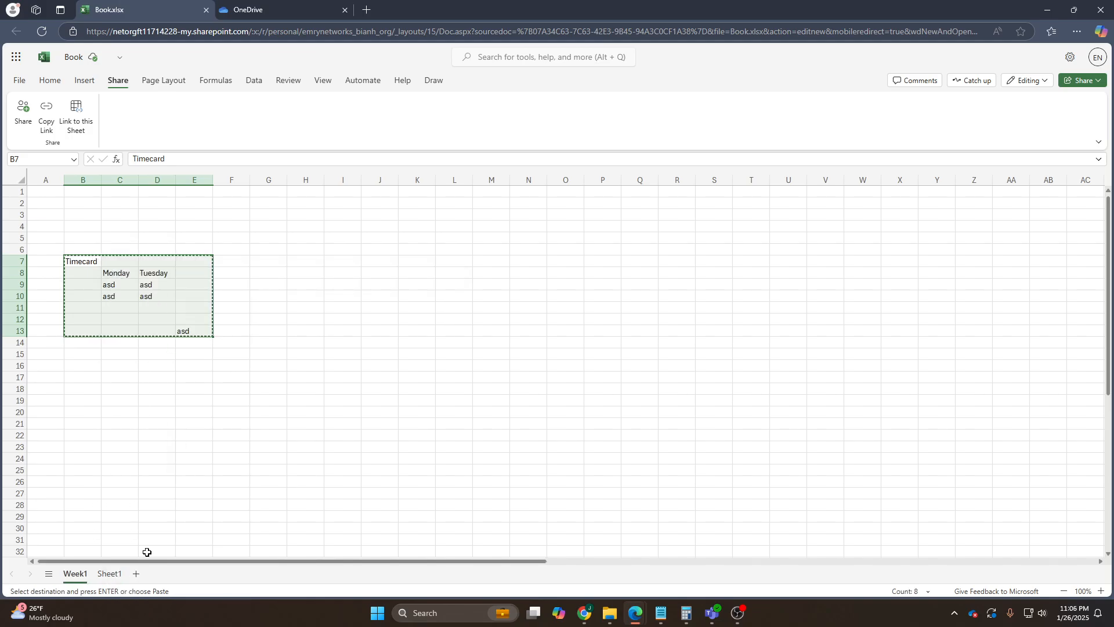
{"action": "left_click", "coordinate": [109, 573]}
{"action": "key", "text": "ctrl+v"}
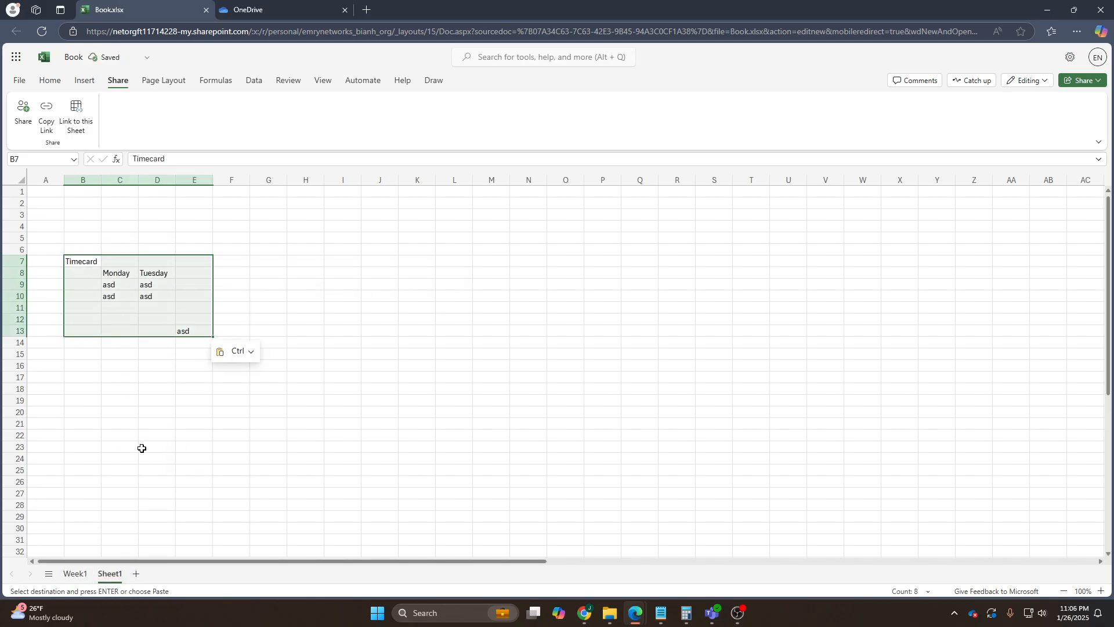
Step: Rename the new sheet as Week2 and compare it with the Week1 sheet
{"action": "right_click", "coordinate": [111, 573]}
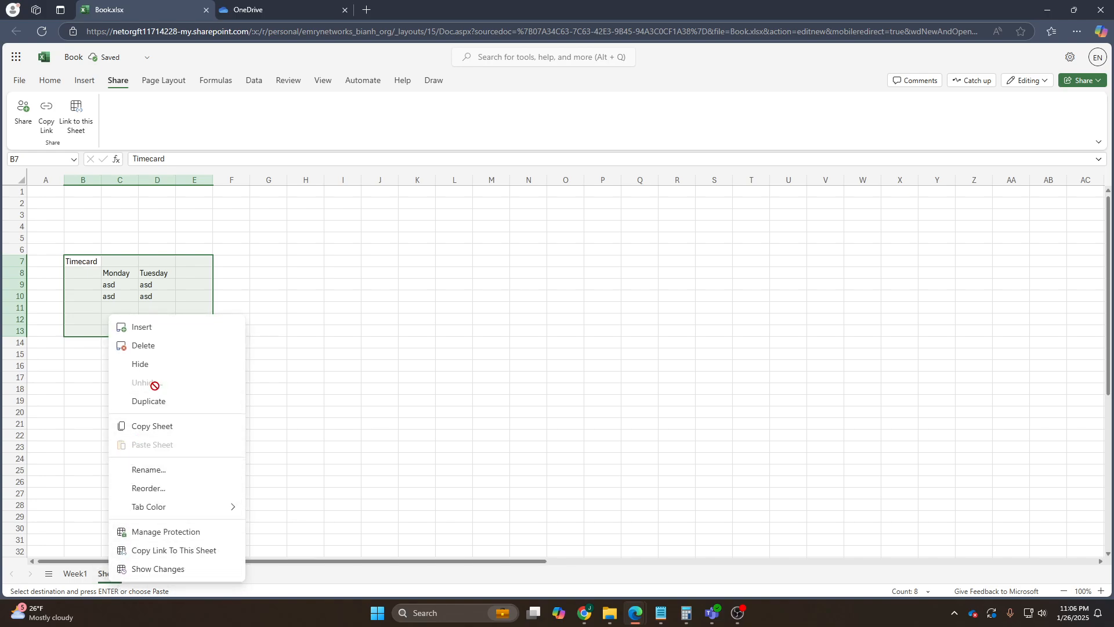
{"action": "left_click", "coordinate": [158, 471]}
{"action": "type", "text": "Week2"}
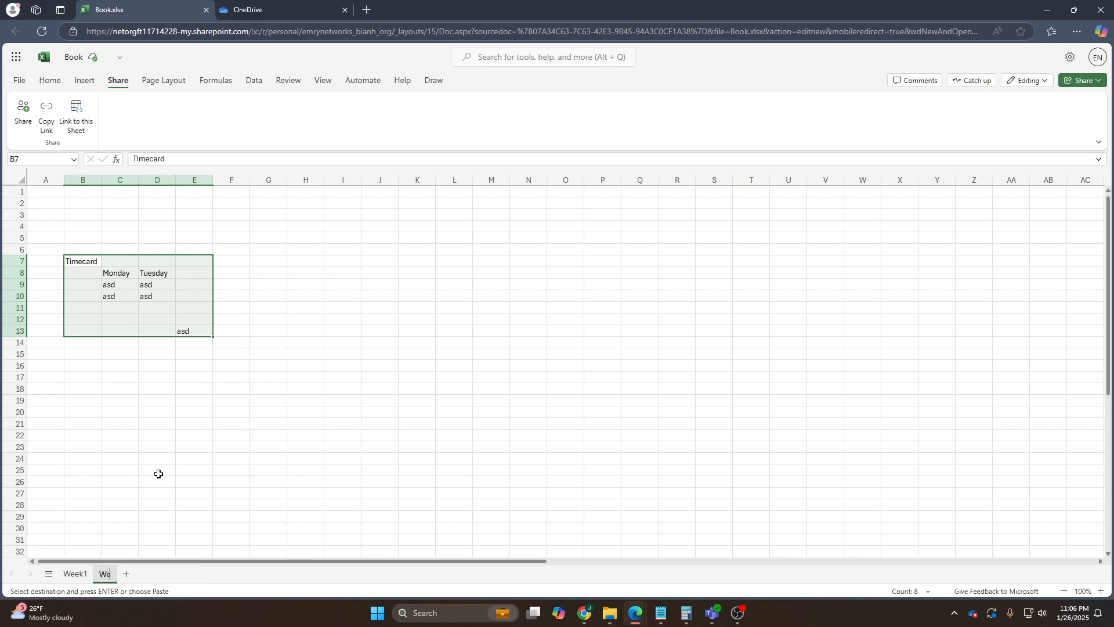
{"action": "key", "text": "Return"}
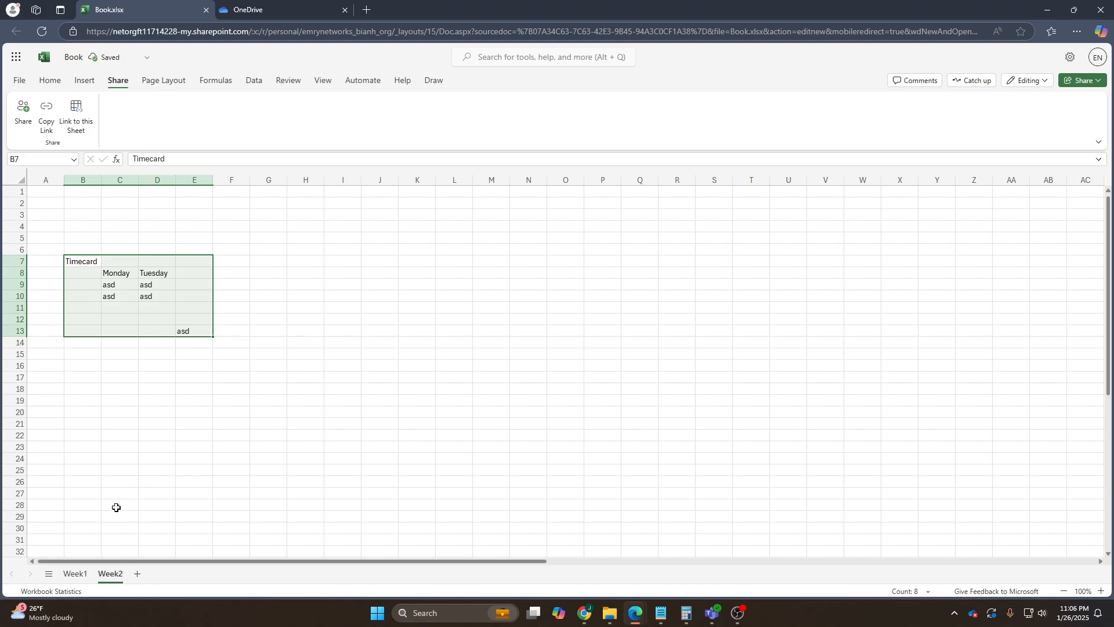
{"action": "left_click", "coordinate": [79, 574]}
{"action": "left_click", "coordinate": [109, 574]}
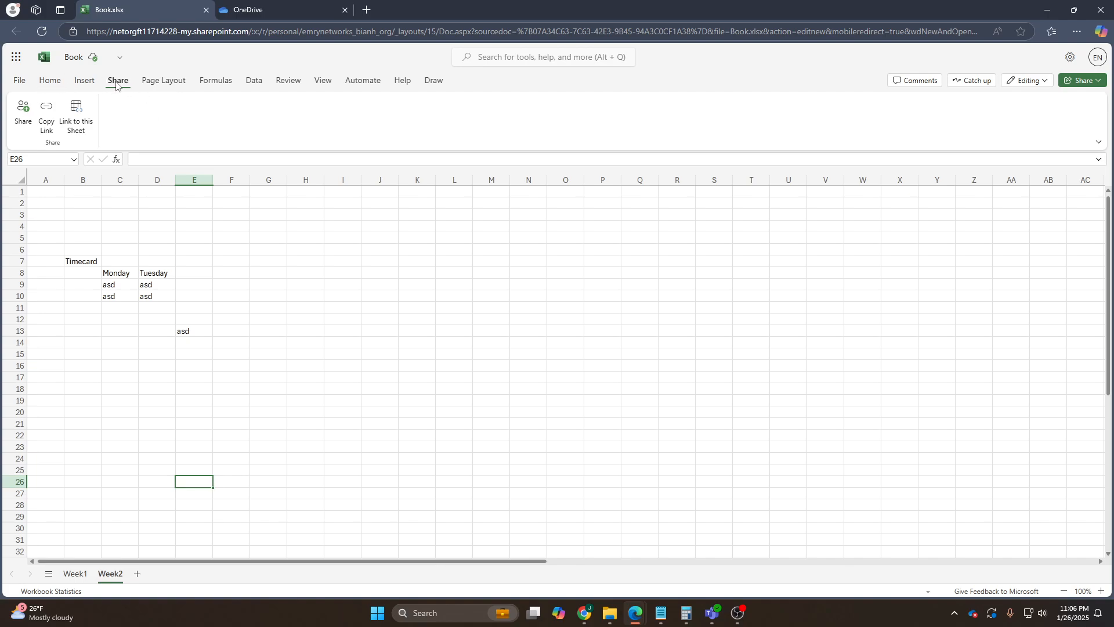
Step: Start sharing Book.xlsx and add a colleague as the recipient by name
{"action": "left_click", "coordinate": [53, 85]}
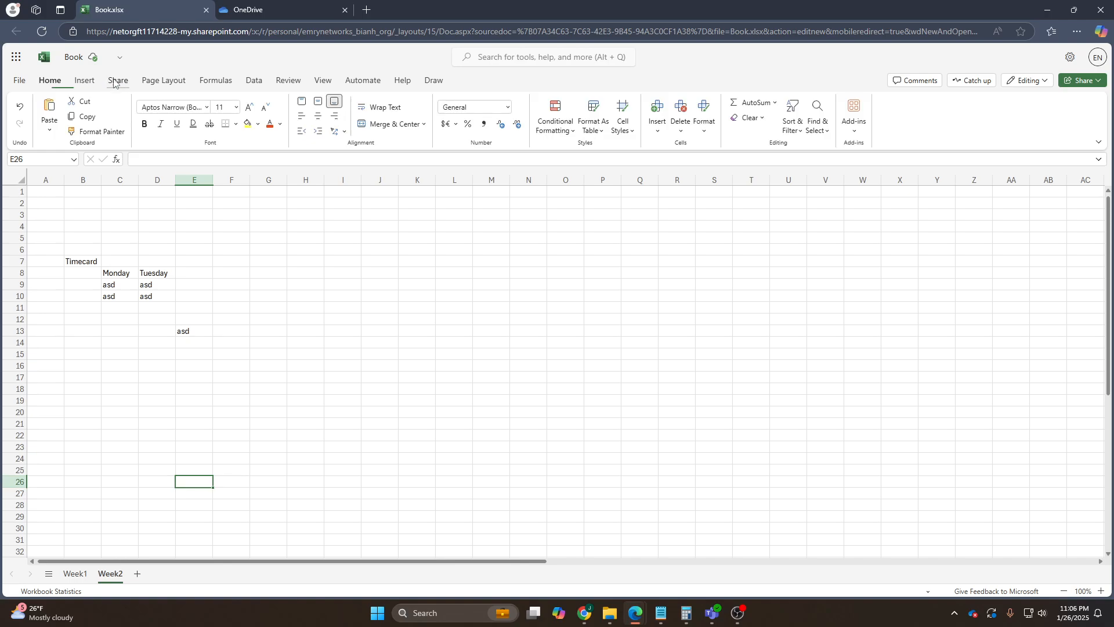
{"action": "left_click", "coordinate": [117, 84]}
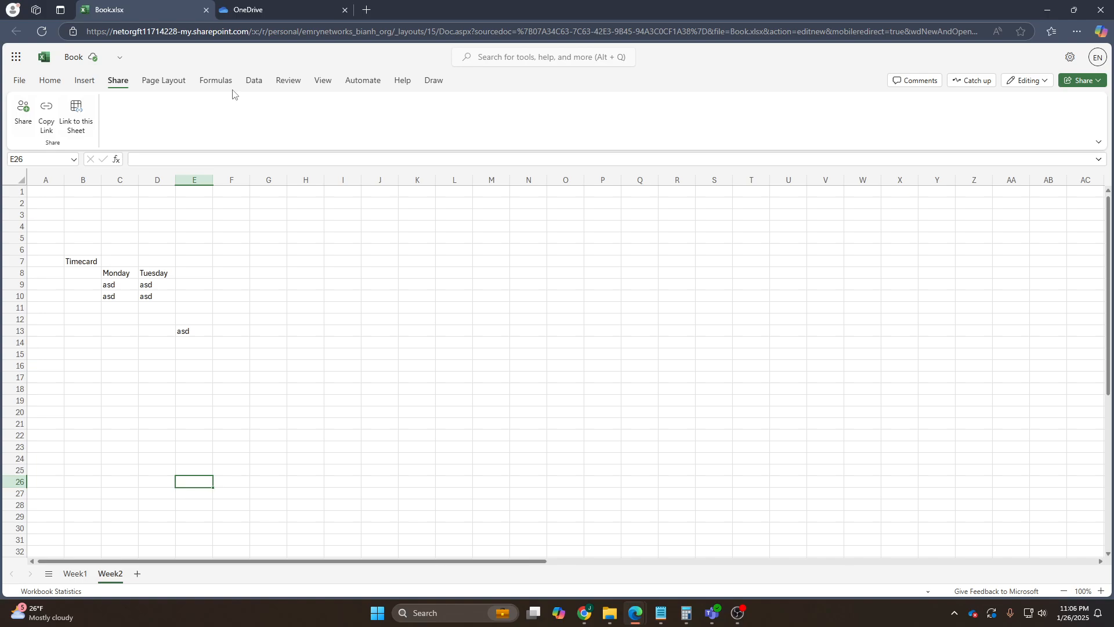
{"action": "left_click", "coordinate": [1094, 83]}
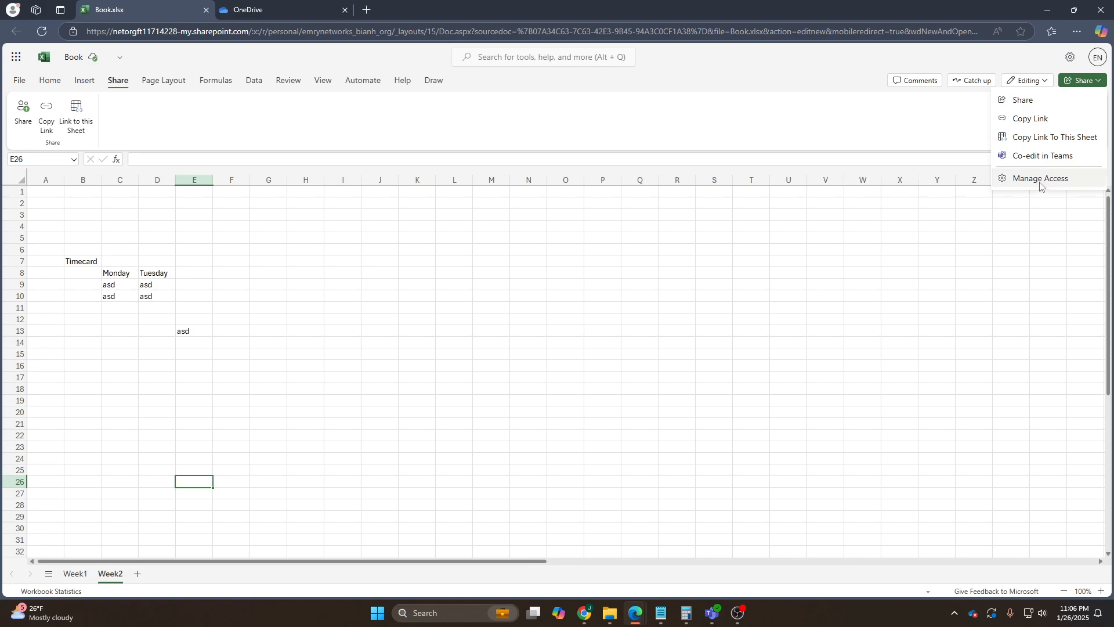
{"action": "left_click", "coordinate": [1046, 103]}
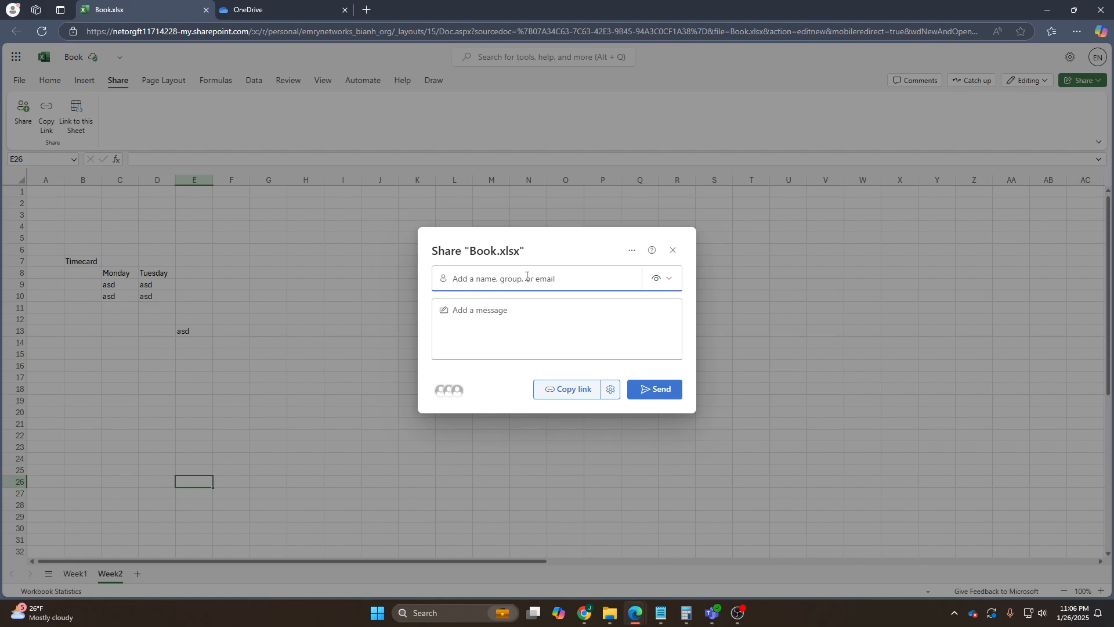
{"action": "type", "text": "jane"}
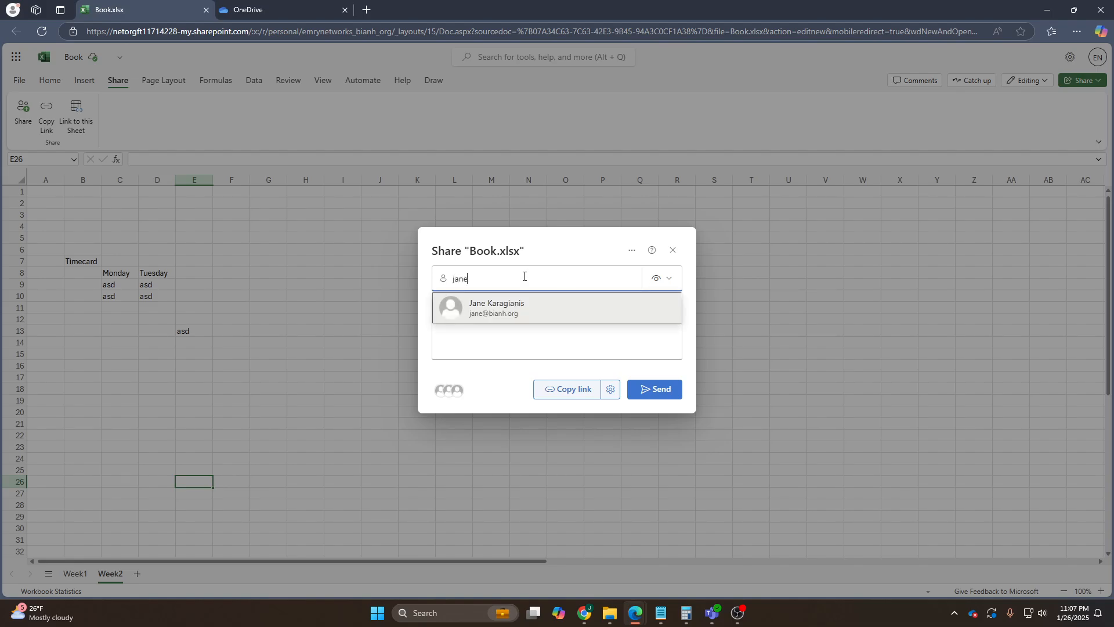
{"action": "left_click", "coordinate": [531, 314]}
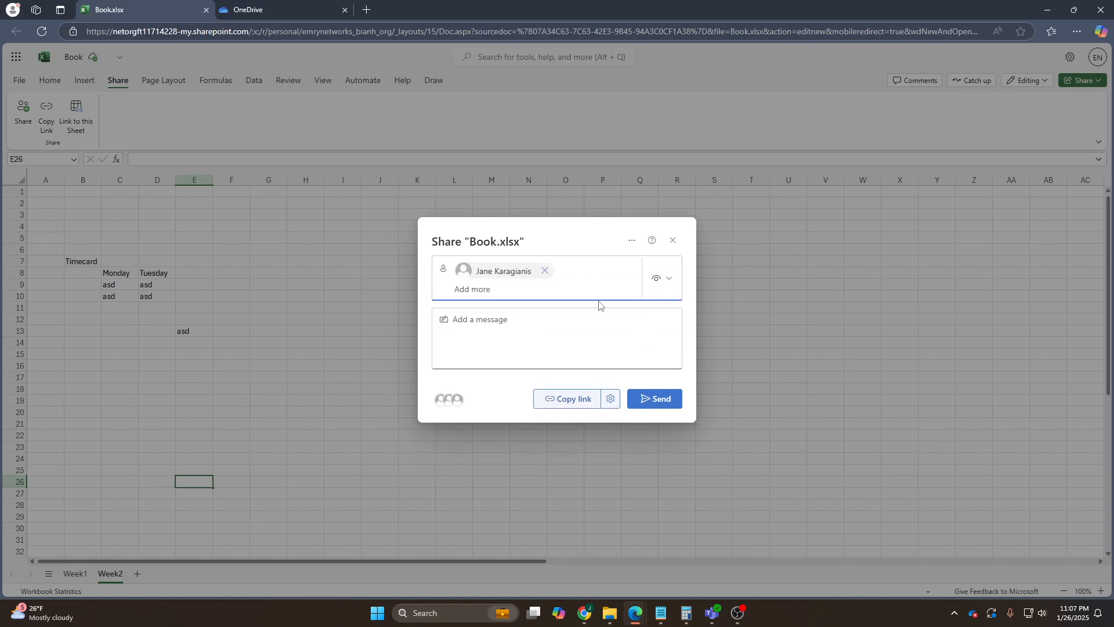
Step: Review the recipient's edit, view and download permission options and leave the sharing dialog without sending
{"action": "left_click", "coordinate": [665, 280]}
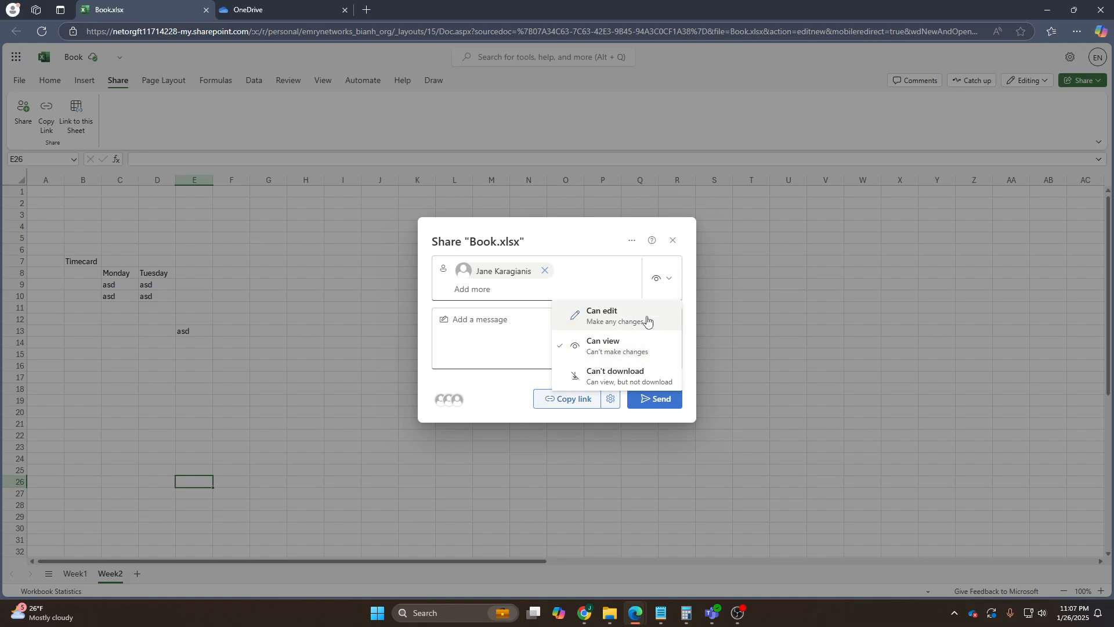
{"action": "left_click", "coordinate": [289, 341]}
{"action": "left_click", "coordinate": [318, 305]}
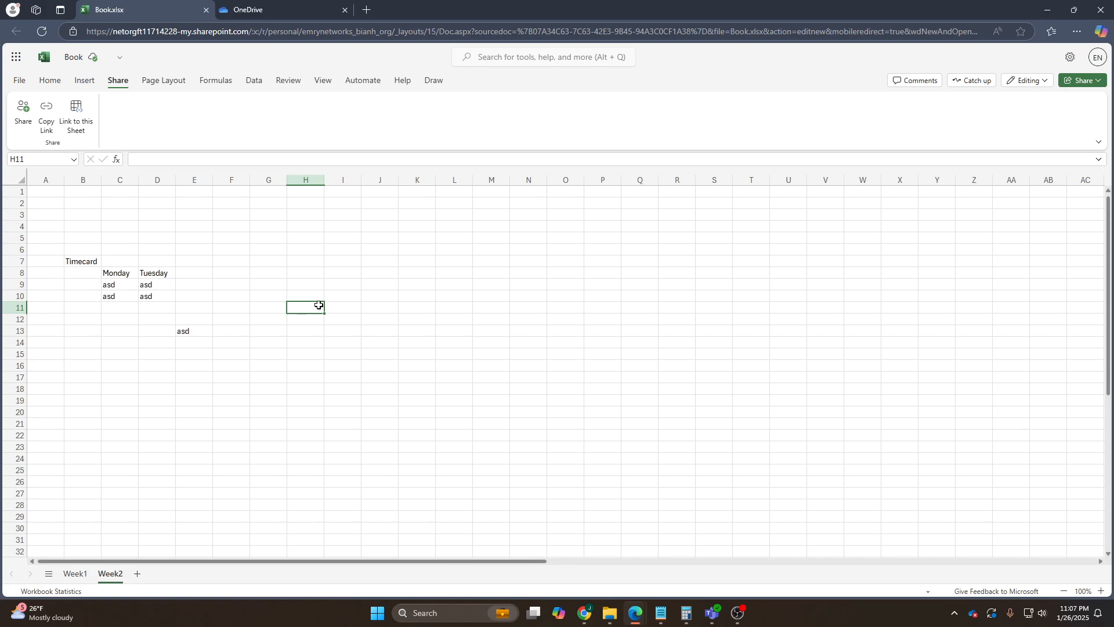
Step: Replace the text in cell D9 of the Week2 sheet with wer
{"action": "left_click", "coordinate": [164, 284]}
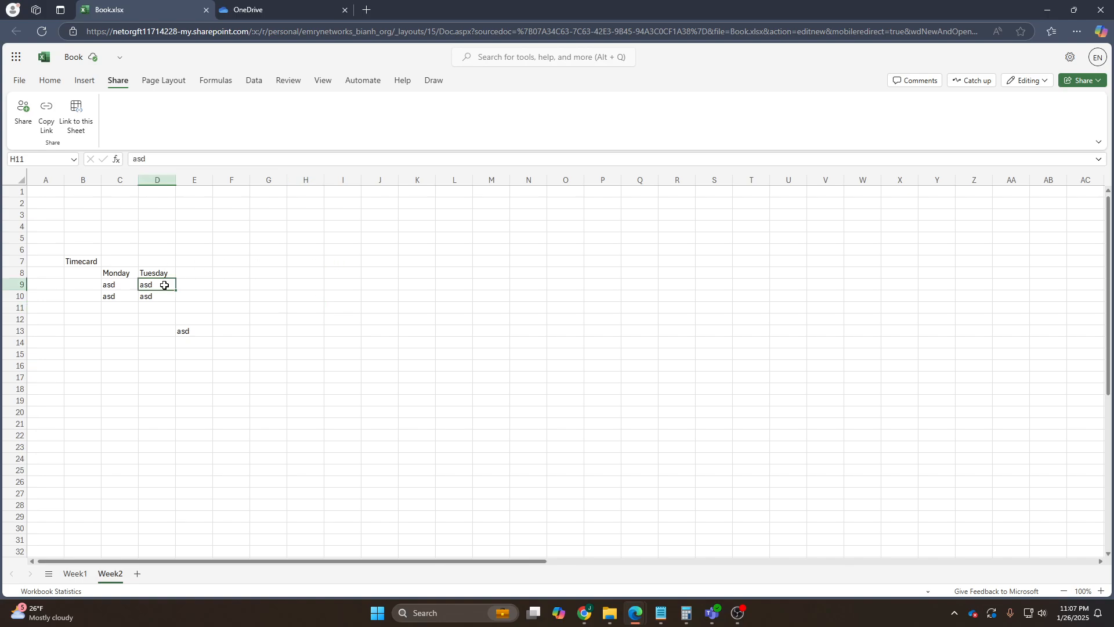
{"action": "type", "text": "wer"}
{"action": "left_click", "coordinate": [302, 294]}
{"action": "left_click", "coordinate": [302, 281]}
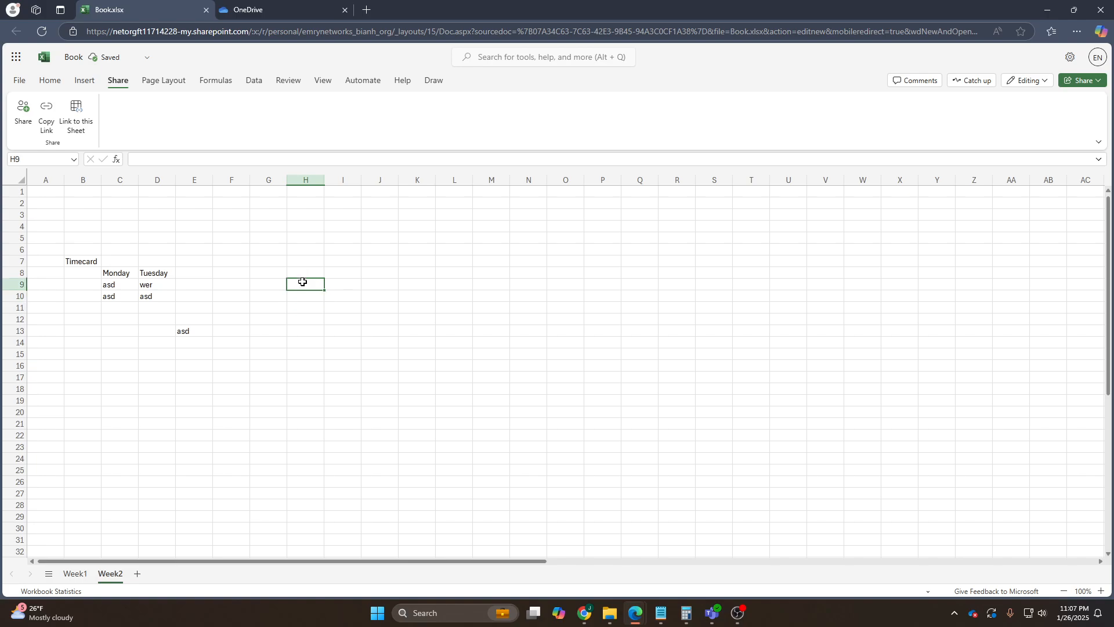
Step: Enter "This has been completed!" in cell H9 of the Week2 sheet
{"action": "type", "text": "P"}
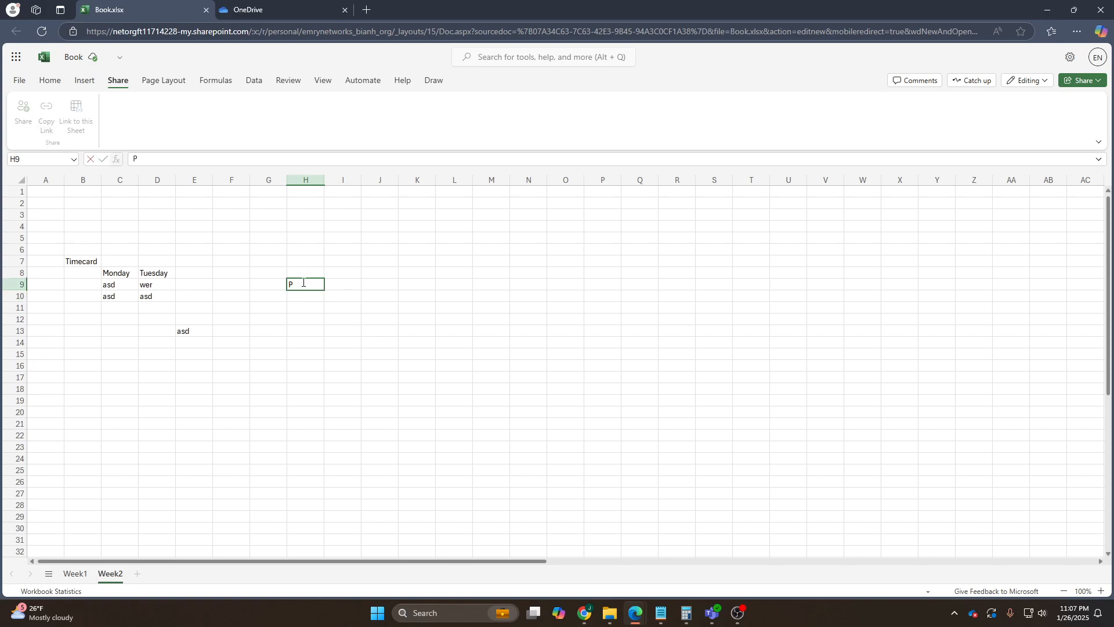
{"action": "key", "text": "BackSpace"}
{"action": "type", "text": "This has been completed!"}
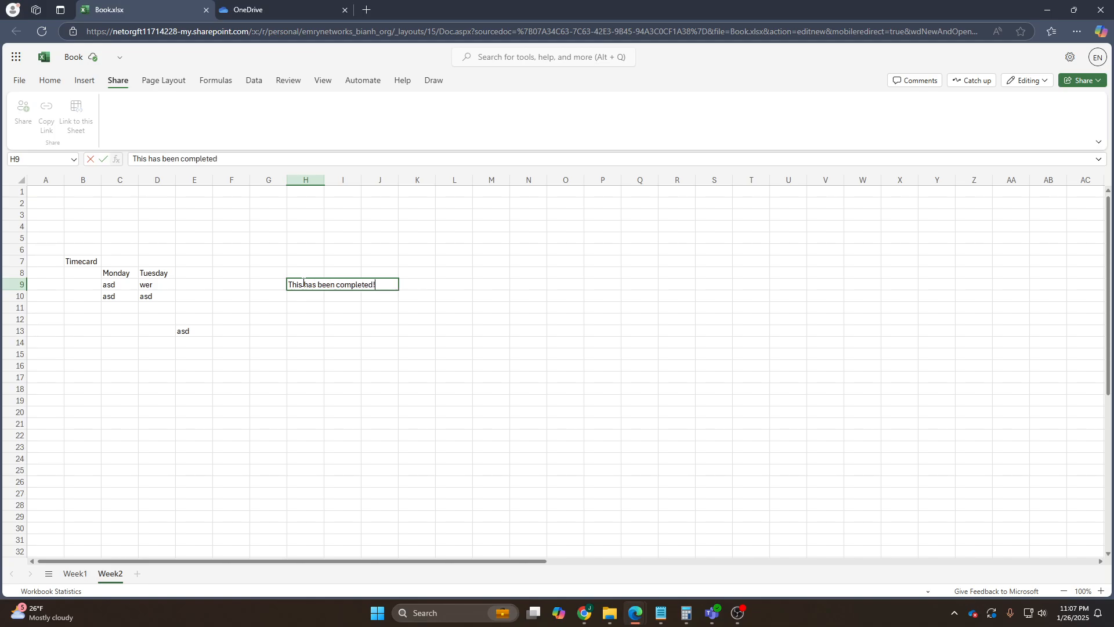
{"action": "left_click", "coordinate": [304, 273]}
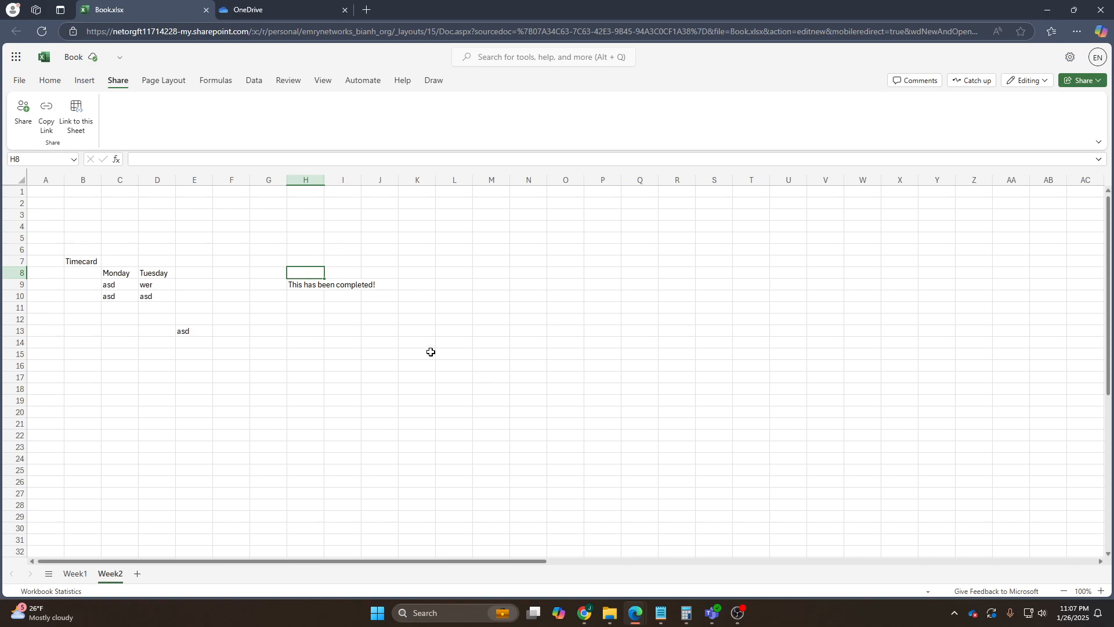
{"action": "left_click", "coordinate": [297, 285]}
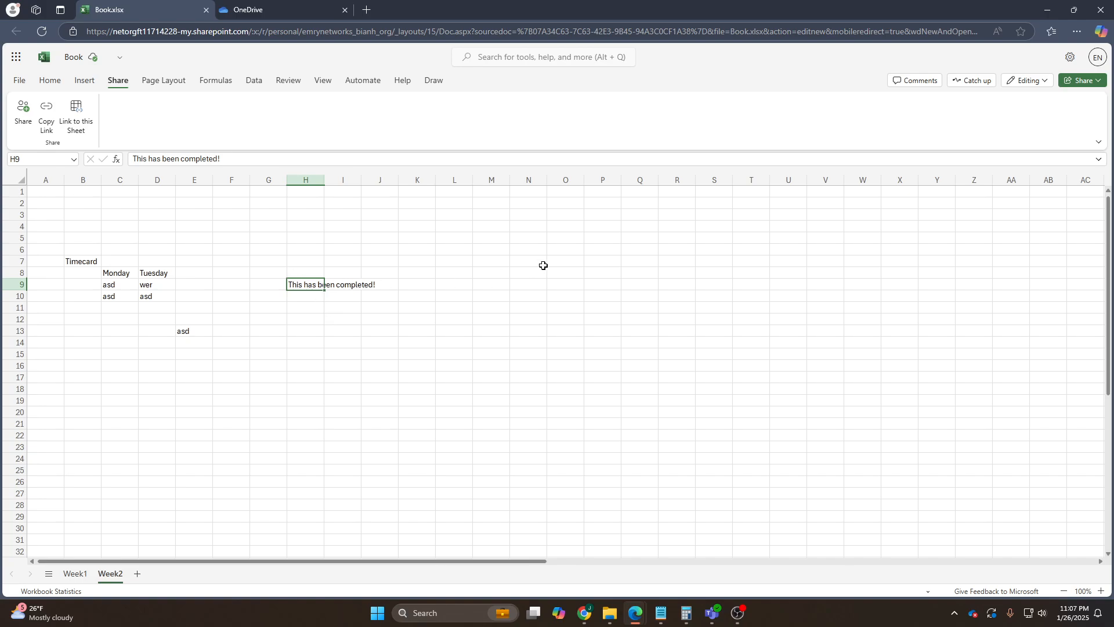
{"action": "left_click", "coordinate": [455, 329]}
{"action": "left_click", "coordinate": [87, 258]}
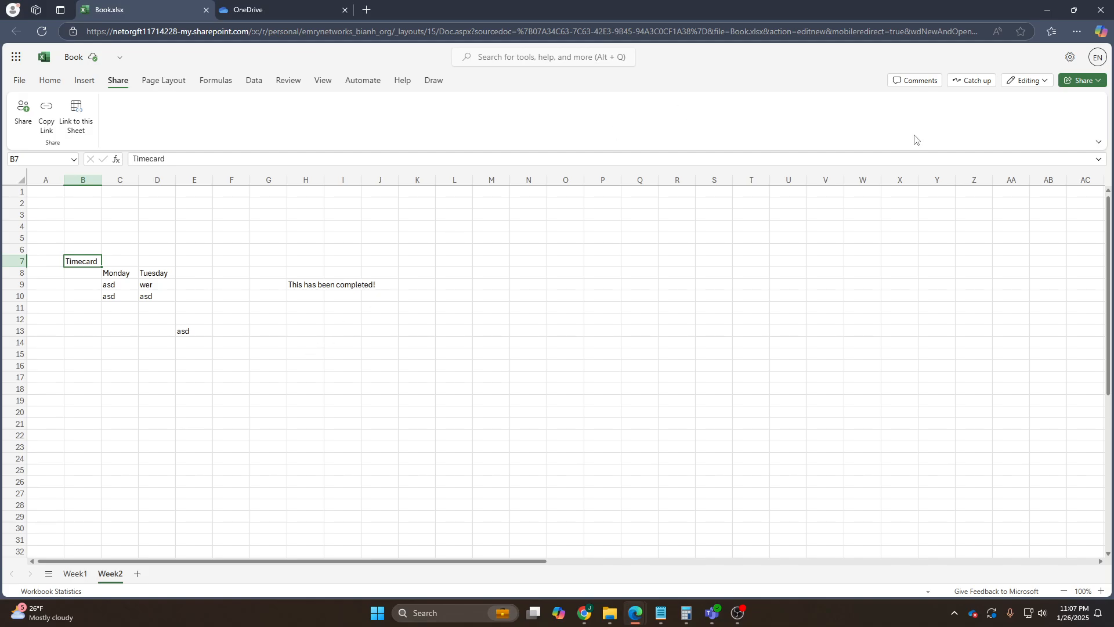
Step: Start sharing Book.xlsx again and add a colleague as the recipient by name
{"action": "left_click", "coordinate": [1083, 81]}
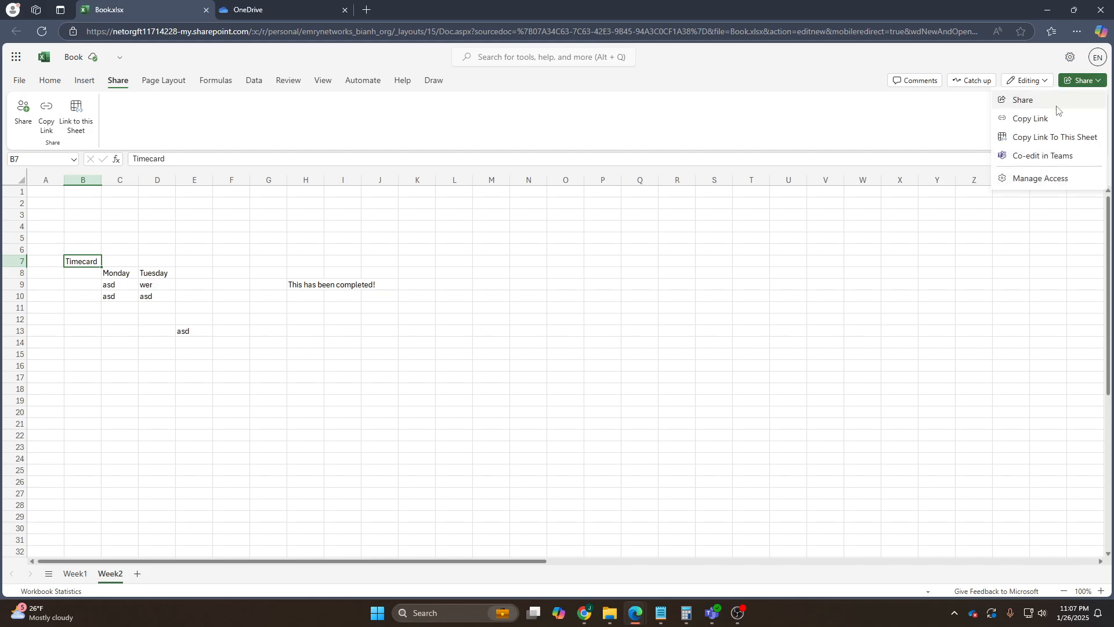
{"action": "left_click", "coordinate": [1039, 99]}
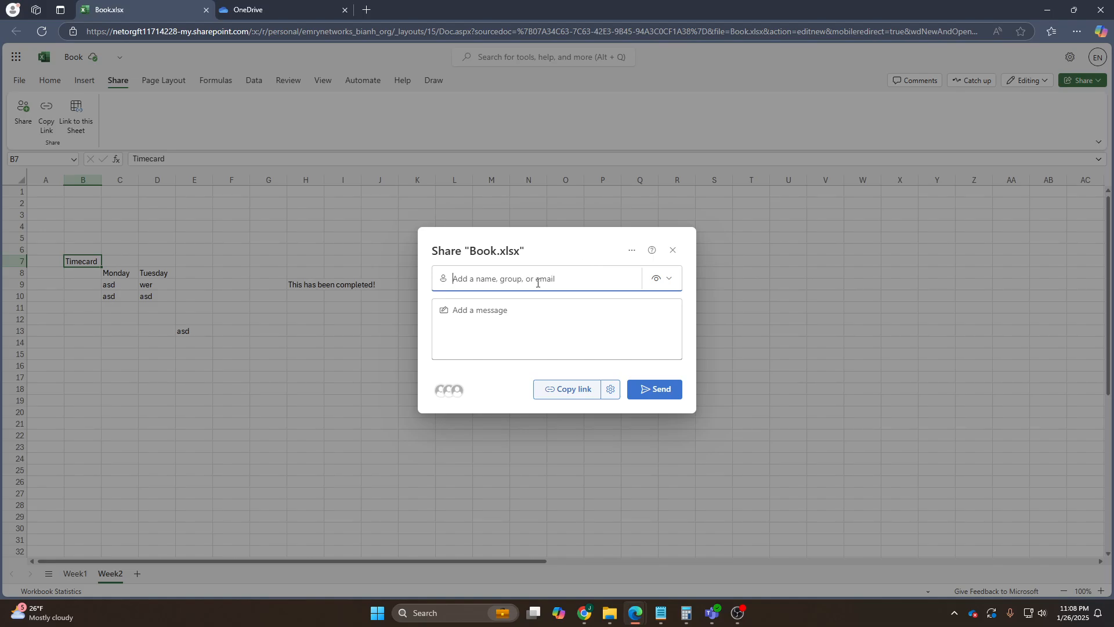
{"action": "type", "text": "jane"}
{"action": "left_click", "coordinate": [552, 308]}
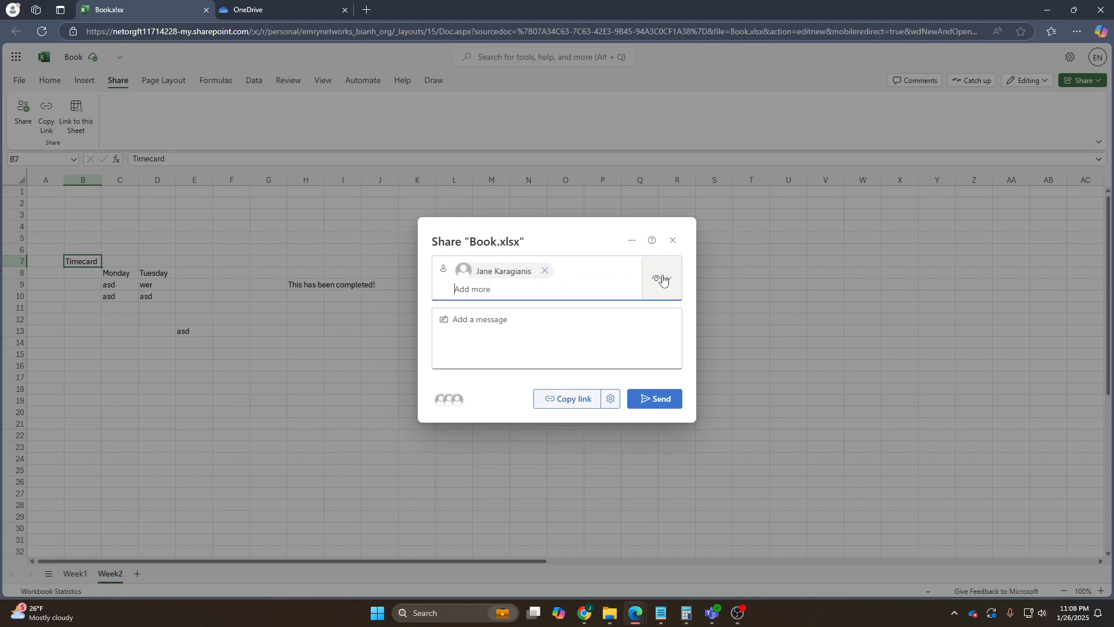
Step: Set the recipient's permission for Book.xlsx to Can't download
{"action": "left_click", "coordinate": [663, 280]}
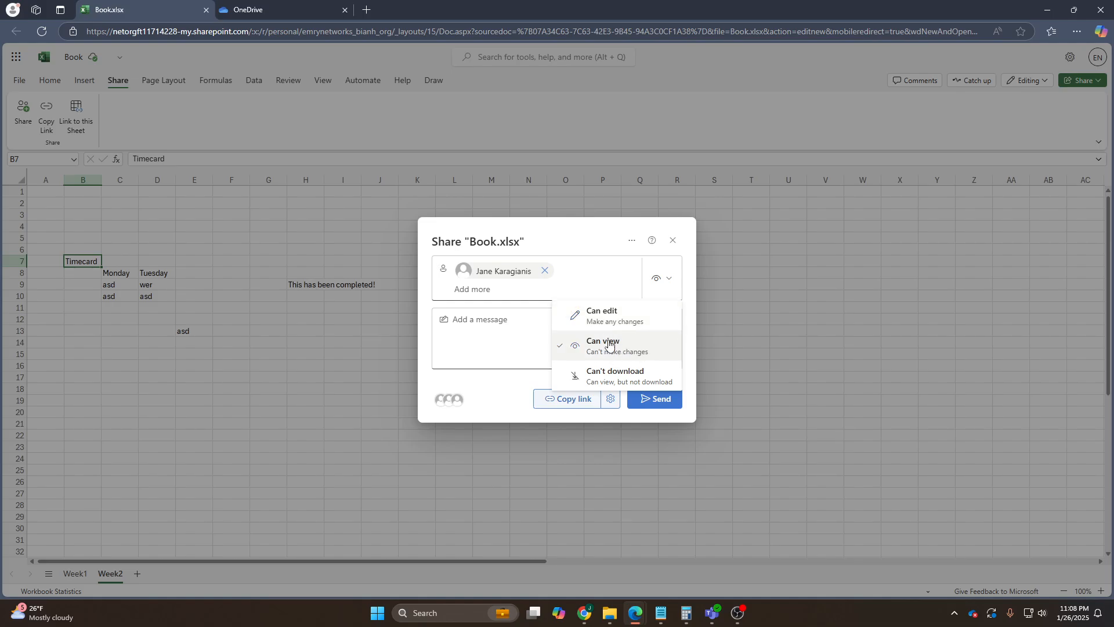
{"action": "left_click", "coordinate": [673, 377]}
{"action": "left_click", "coordinate": [673, 281]}
{"action": "left_click", "coordinate": [651, 377]}
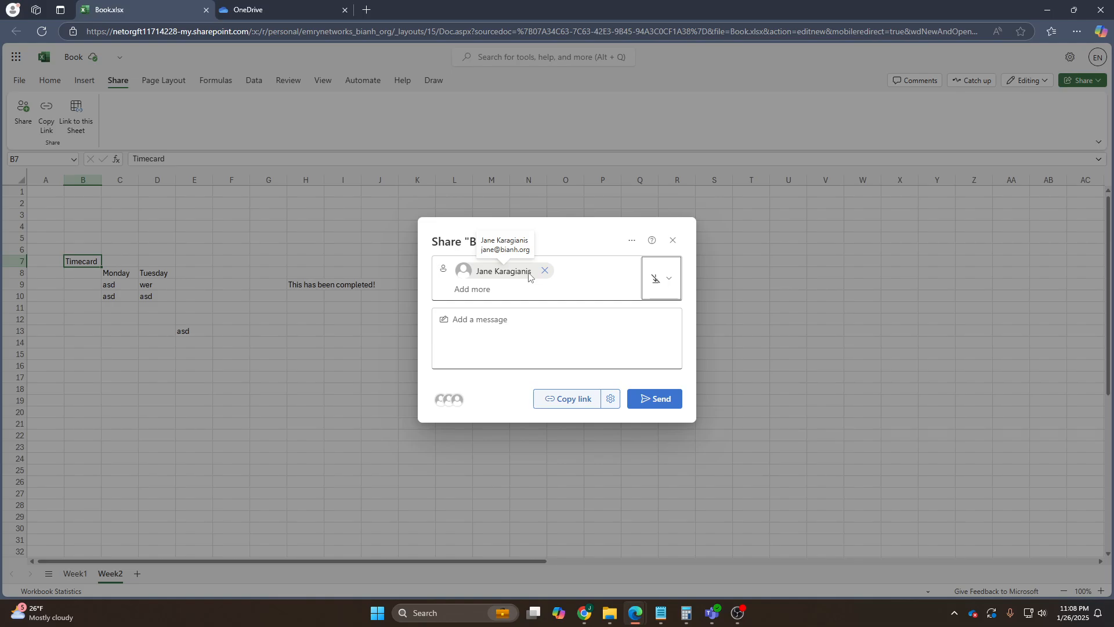
Step: Review the link settings for Book.xlsx, including the expiration date, the permission choices and the Only people with existing access option
{"action": "left_click", "coordinate": [609, 399]}
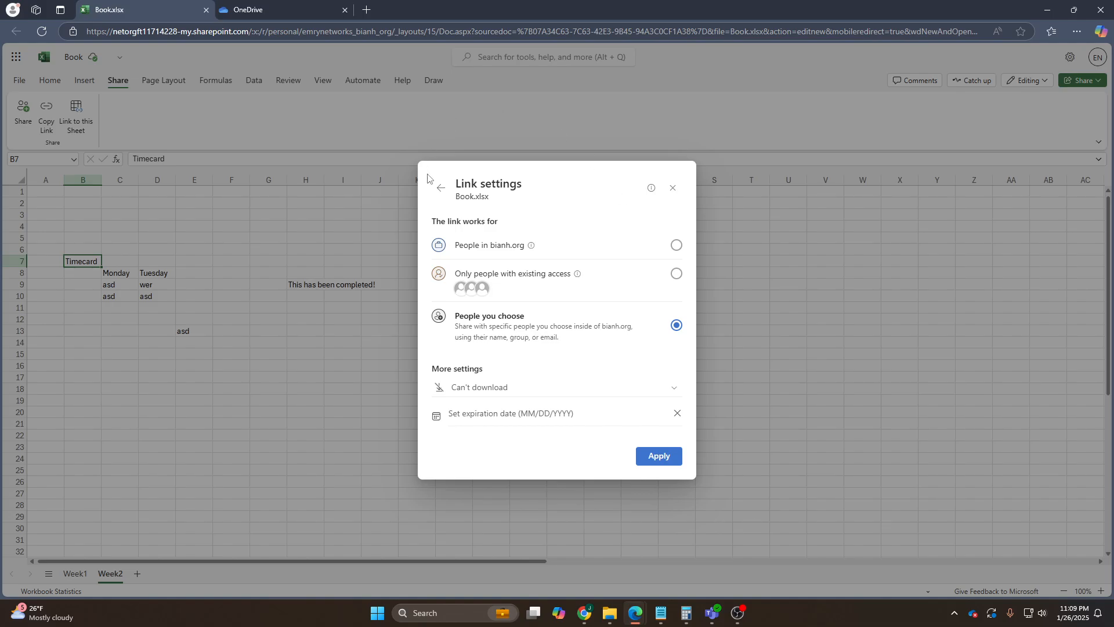
{"action": "left_click", "coordinate": [440, 194]}
{"action": "left_click", "coordinate": [609, 399]}
{"action": "left_click", "coordinate": [559, 415]}
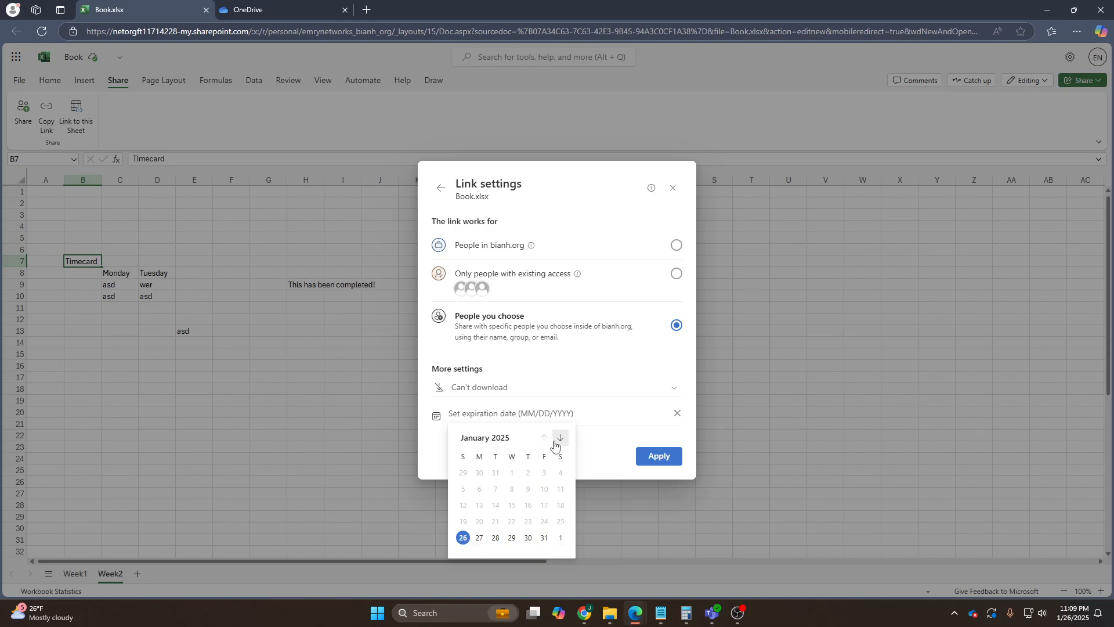
{"action": "left_click", "coordinate": [574, 390]}
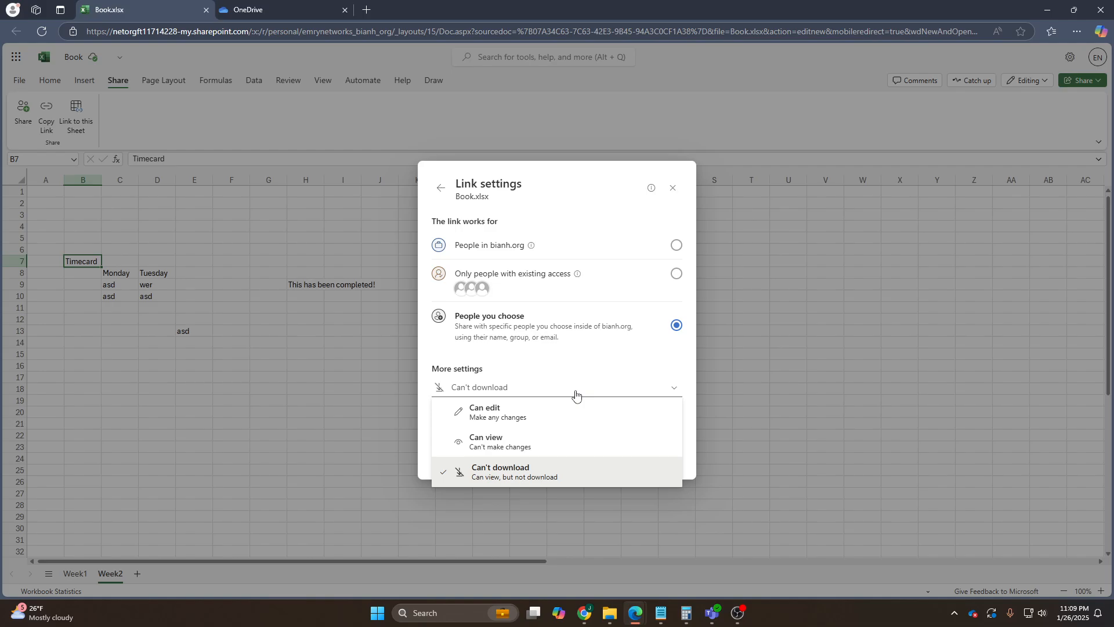
{"action": "left_click", "coordinate": [557, 478]}
{"action": "left_click", "coordinate": [572, 282]}
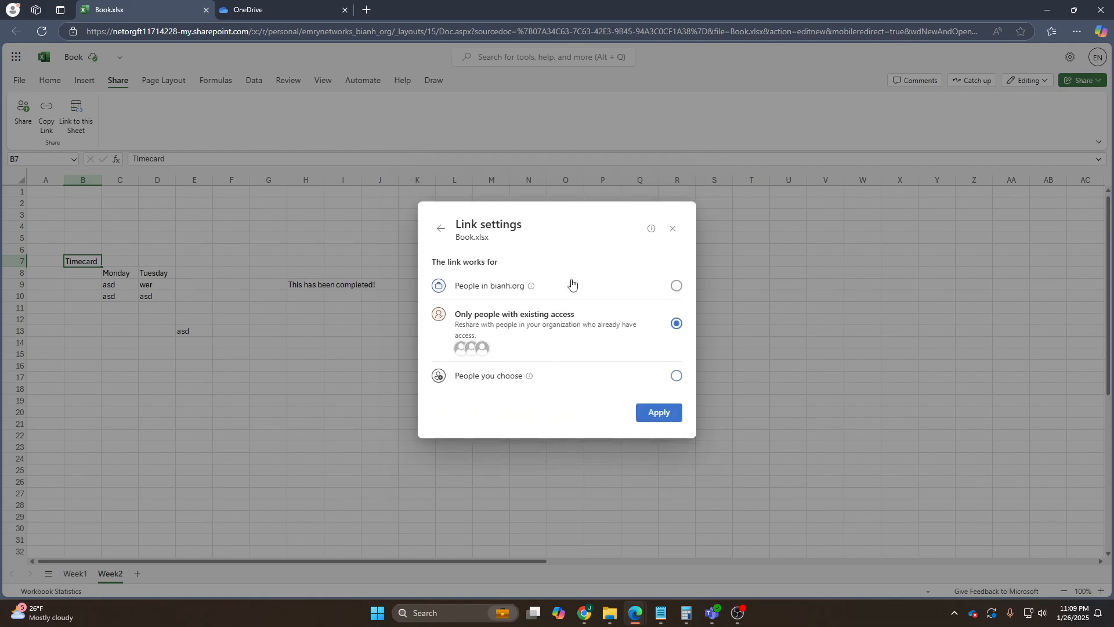
Step: Examine which people, groups and links have access to Book.xlsx, and view the option to create a new sharing link
{"action": "left_click", "coordinate": [472, 348]}
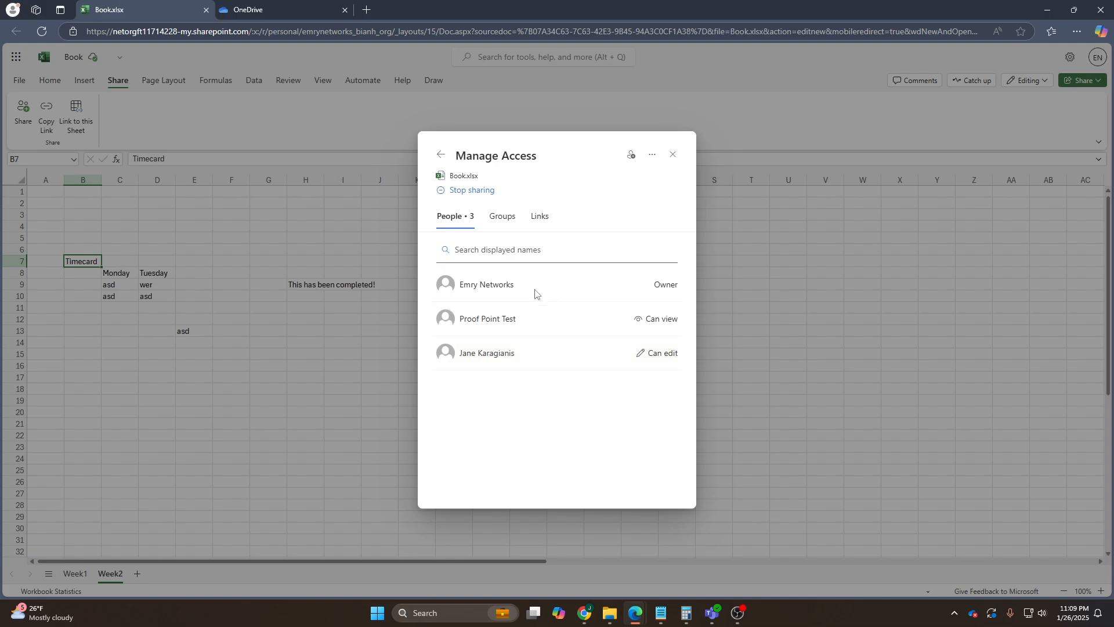
{"action": "left_click", "coordinate": [501, 217]}
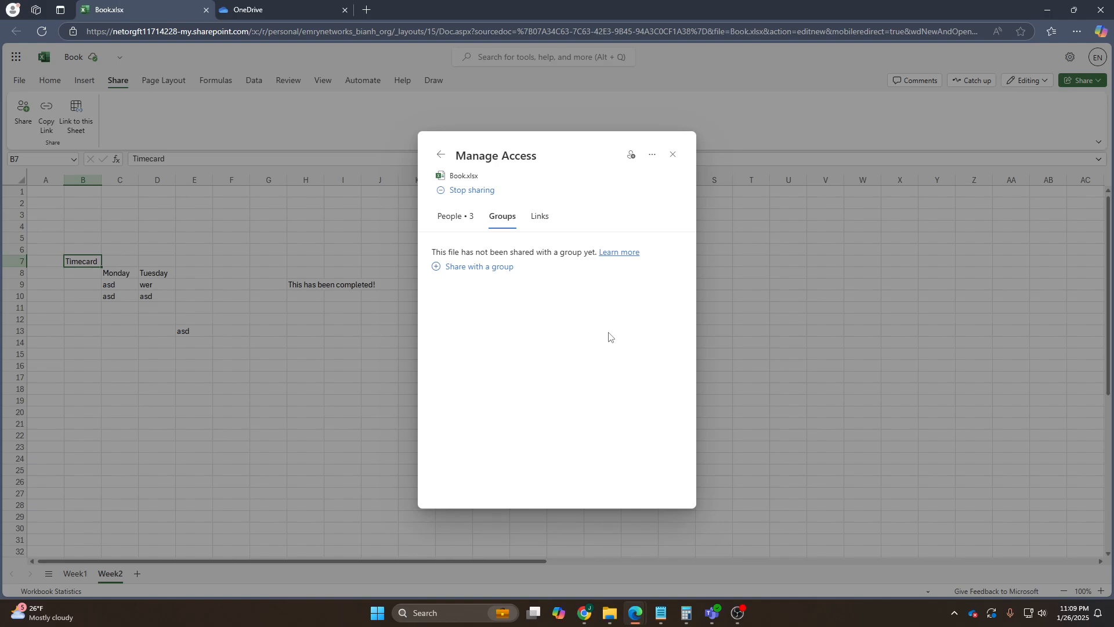
{"action": "left_click", "coordinate": [540, 217]}
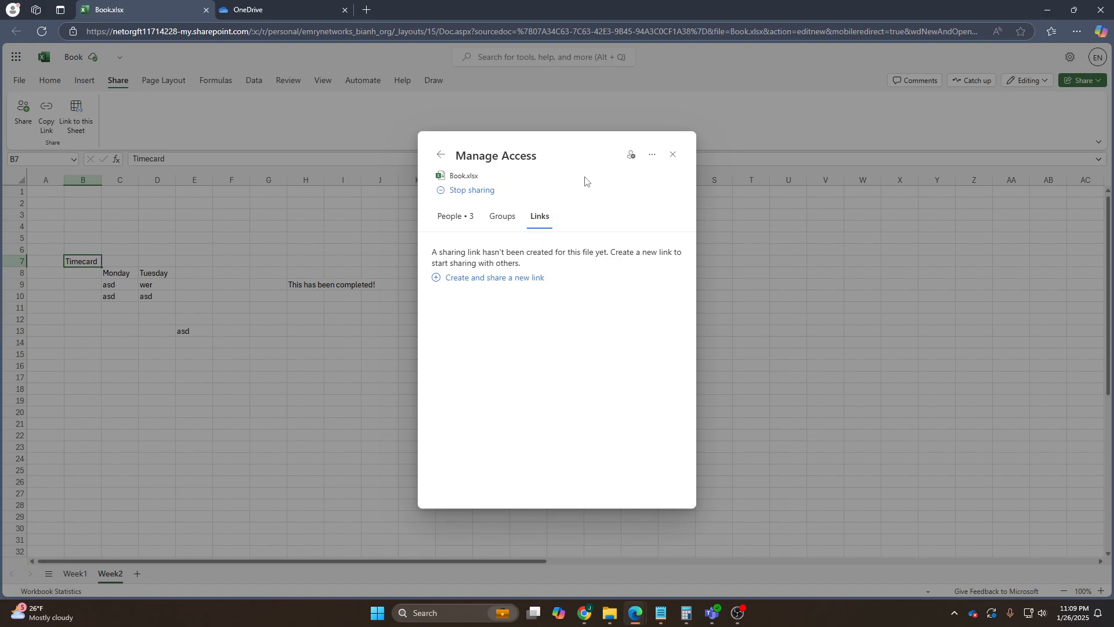
{"action": "left_click", "coordinate": [539, 282]}
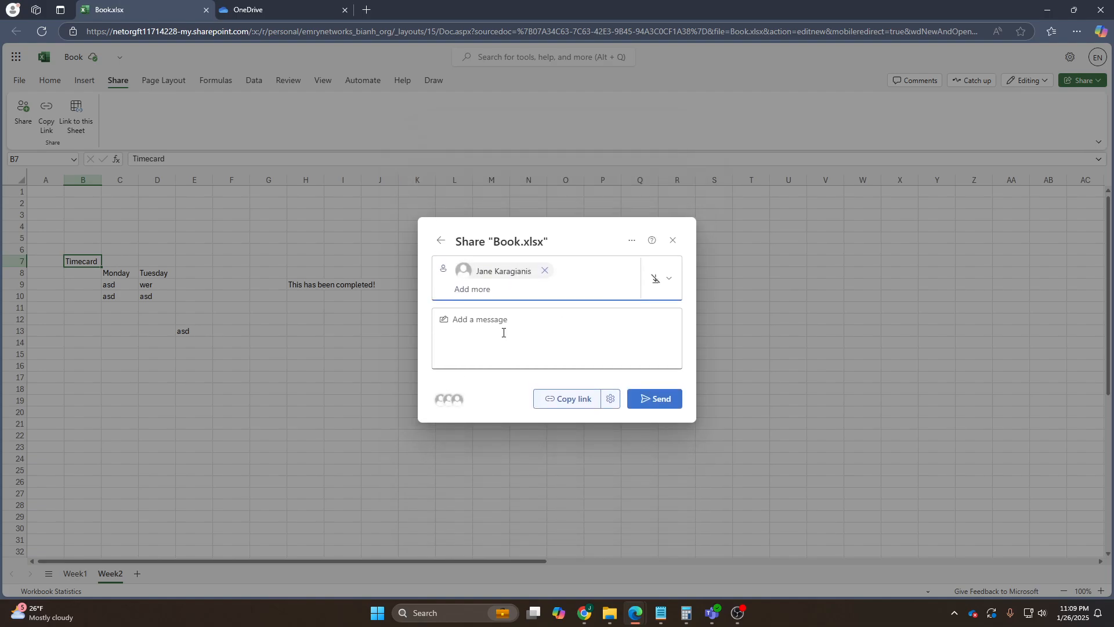
{"action": "left_click", "coordinate": [454, 401]}
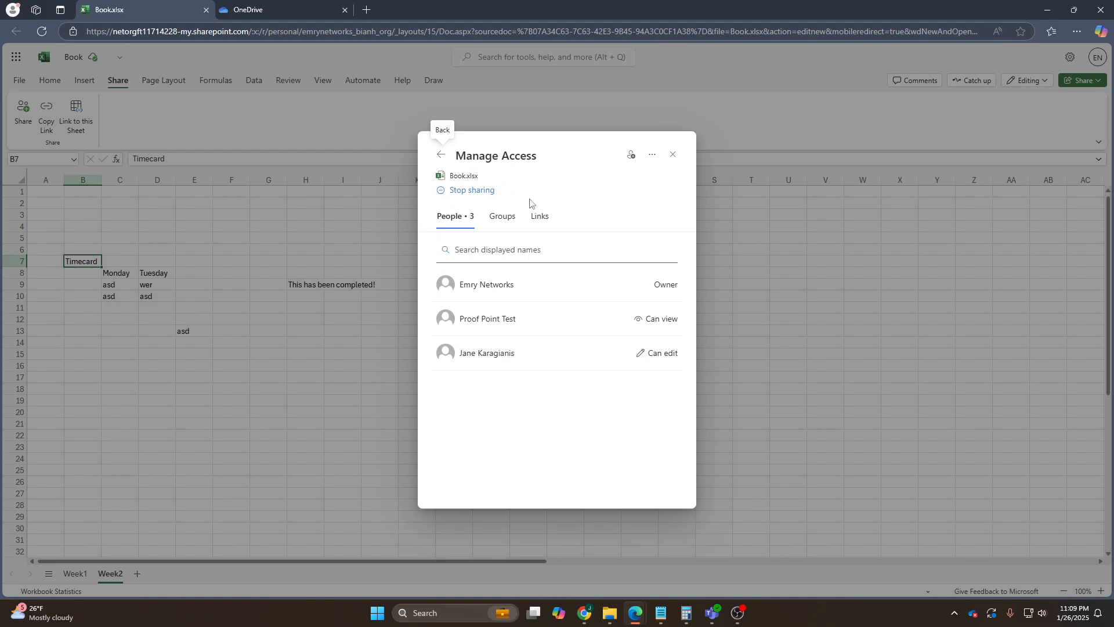
Step: Inspect the users' permission levels in the advanced access settings of Book.xlsx, return to the workbook and leave access management
{"action": "left_click", "coordinate": [652, 155]}
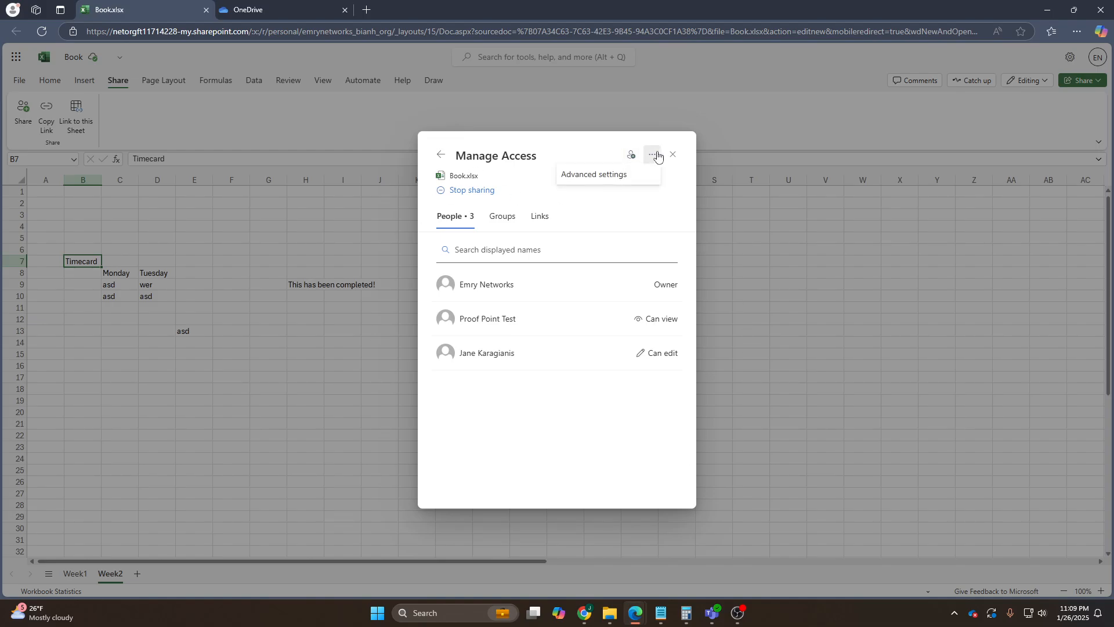
{"action": "left_click", "coordinate": [618, 175]}
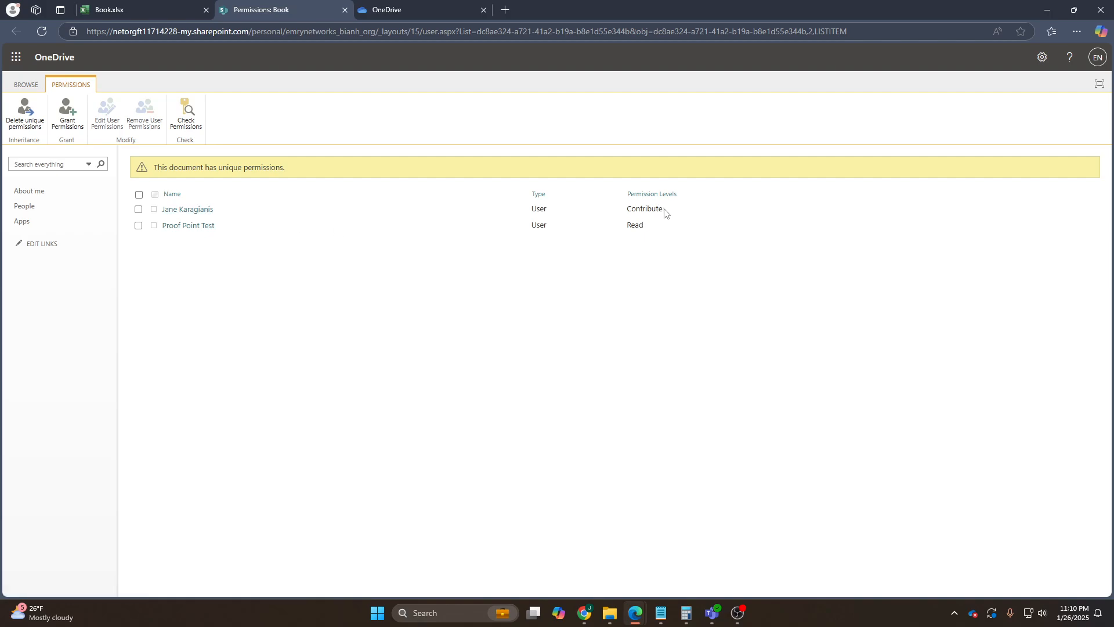
{"action": "left_click_drag", "start_coordinate": [664, 212], "coordinate": [627, 213]}
{"action": "left_click", "coordinate": [647, 207]}
{"action": "left_click", "coordinate": [146, 16]}
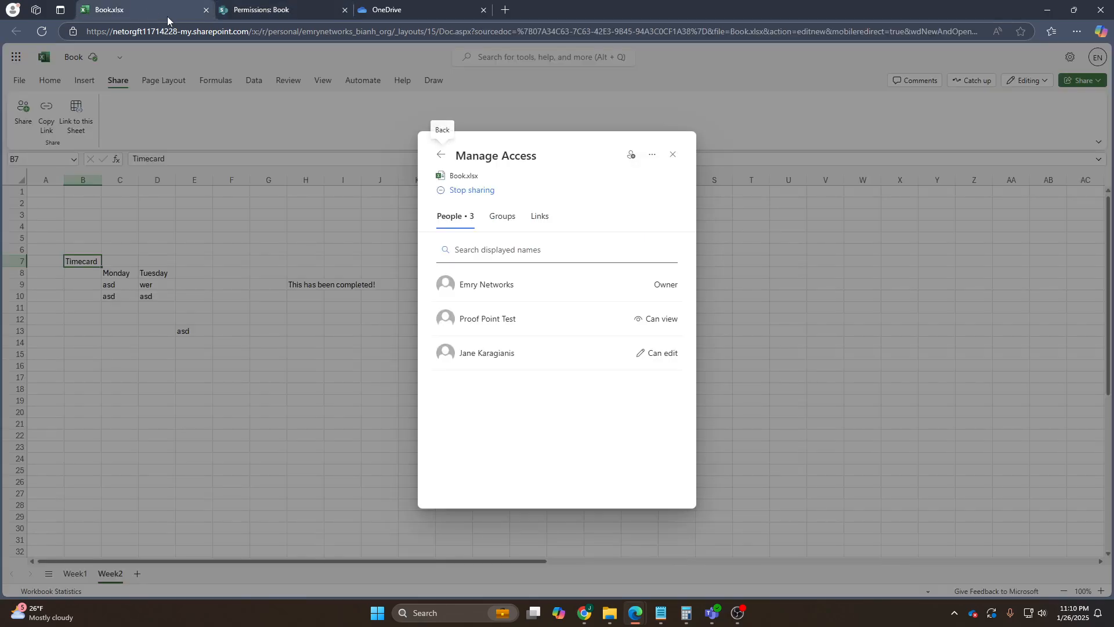
{"action": "left_click", "coordinate": [678, 156]}
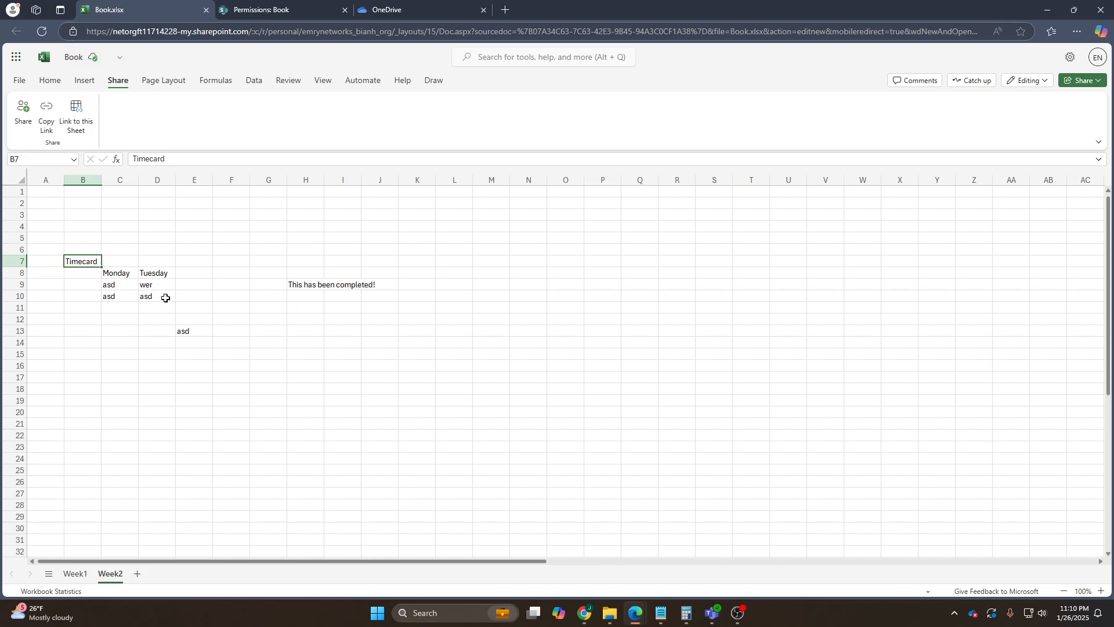
Step: Highlight the timecard range B7:E13 and the workbook's web address for review
{"action": "left_click_drag", "start_coordinate": [93, 262], "coordinate": [196, 331]}
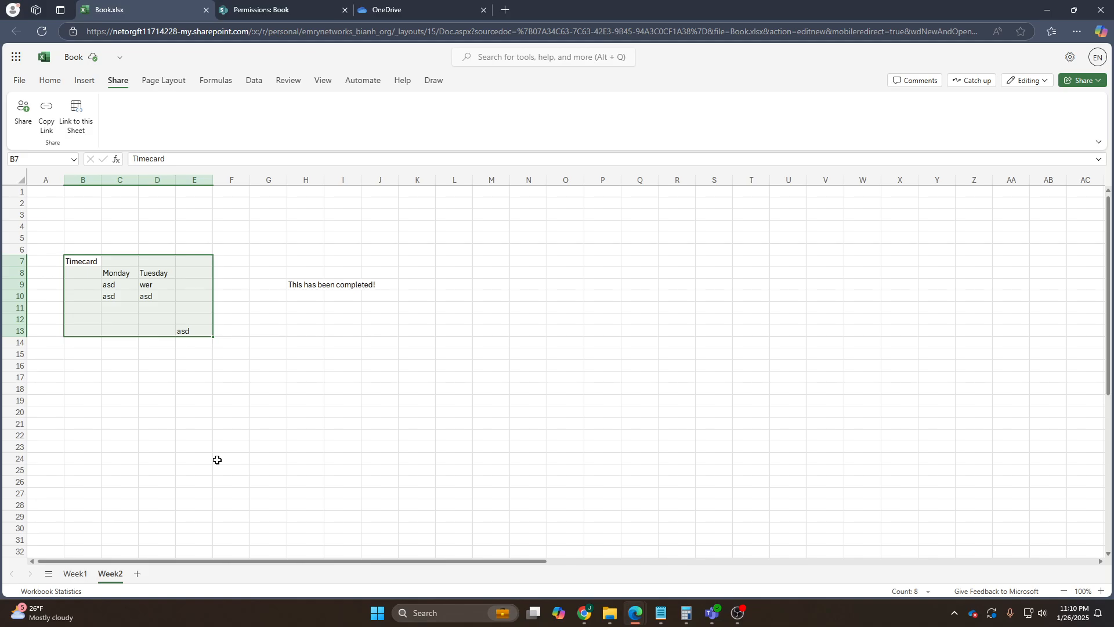
{"action": "left_click_drag", "start_coordinate": [229, 32], "coordinate": [842, 41]}
{"action": "triple_click", "coordinate": [844, 35]}
{"action": "double_click", "coordinate": [844, 36]}
{"action": "left_click", "coordinate": [673, 365]}
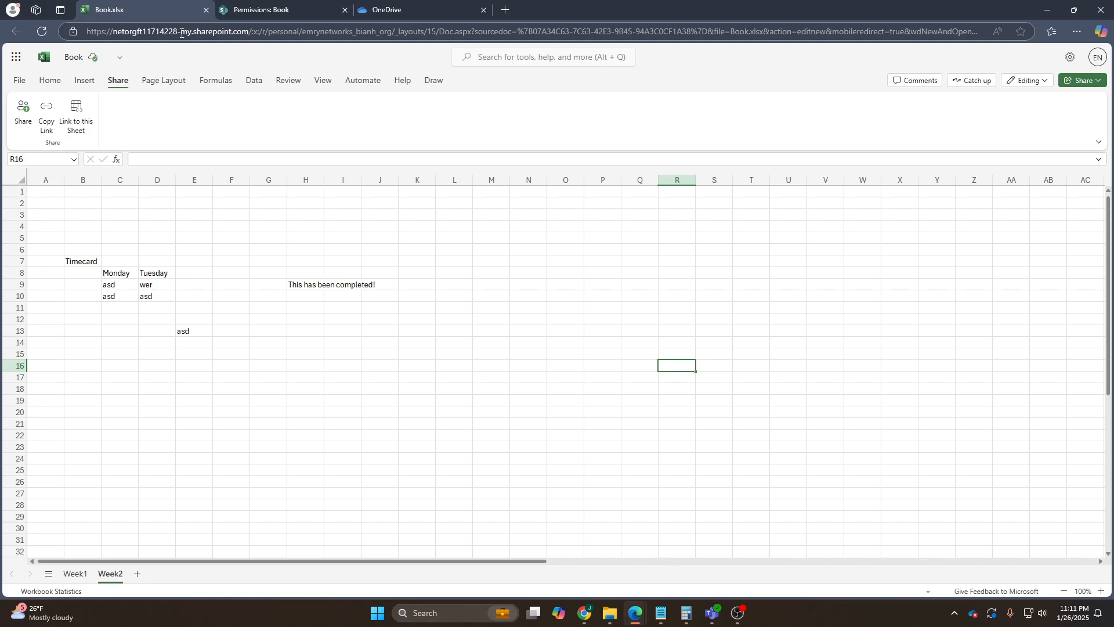
Step: Replace the text in cell C10 with kjhaskdjhfkjh and autofit the width of column C
{"action": "left_click", "coordinate": [132, 294]}
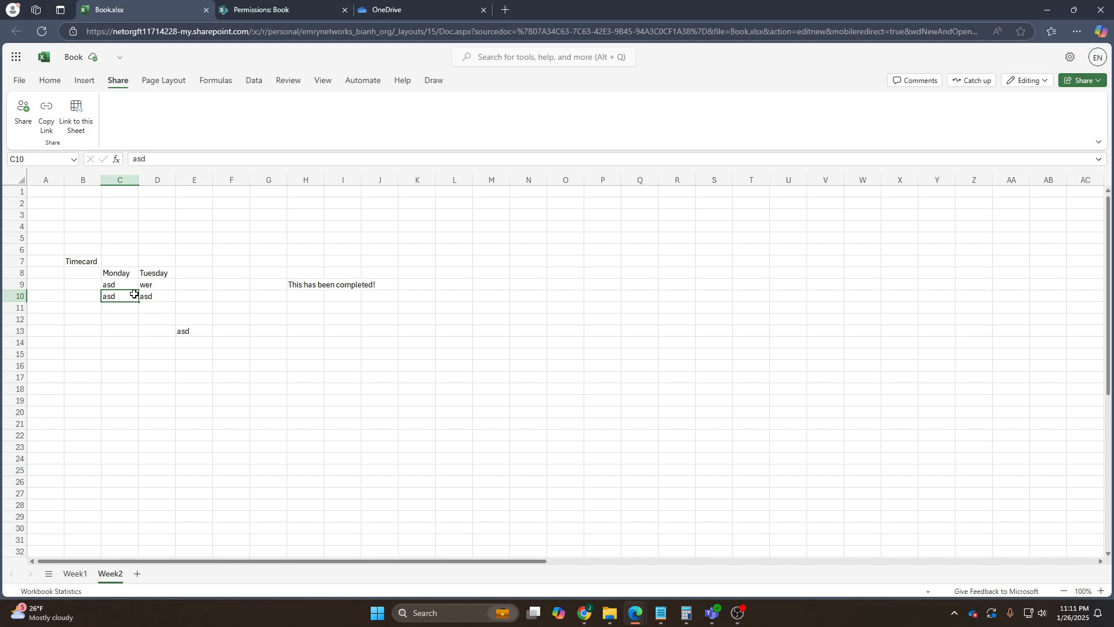
{"action": "type", "text": "kjhaskdjhfkjh"}
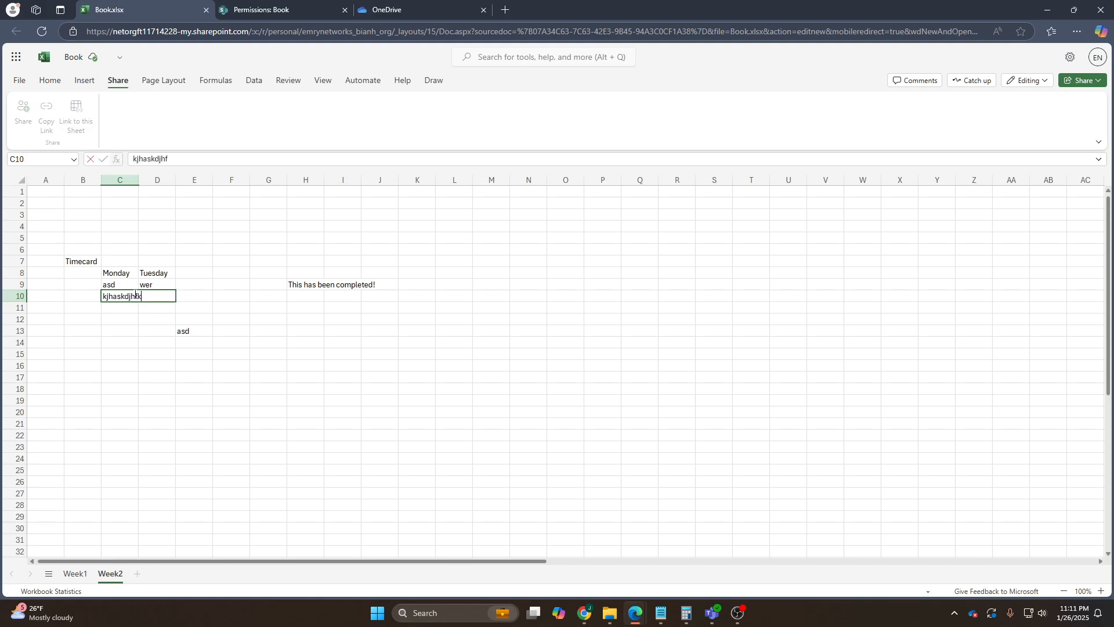
{"action": "left_click", "coordinate": [276, 351]}
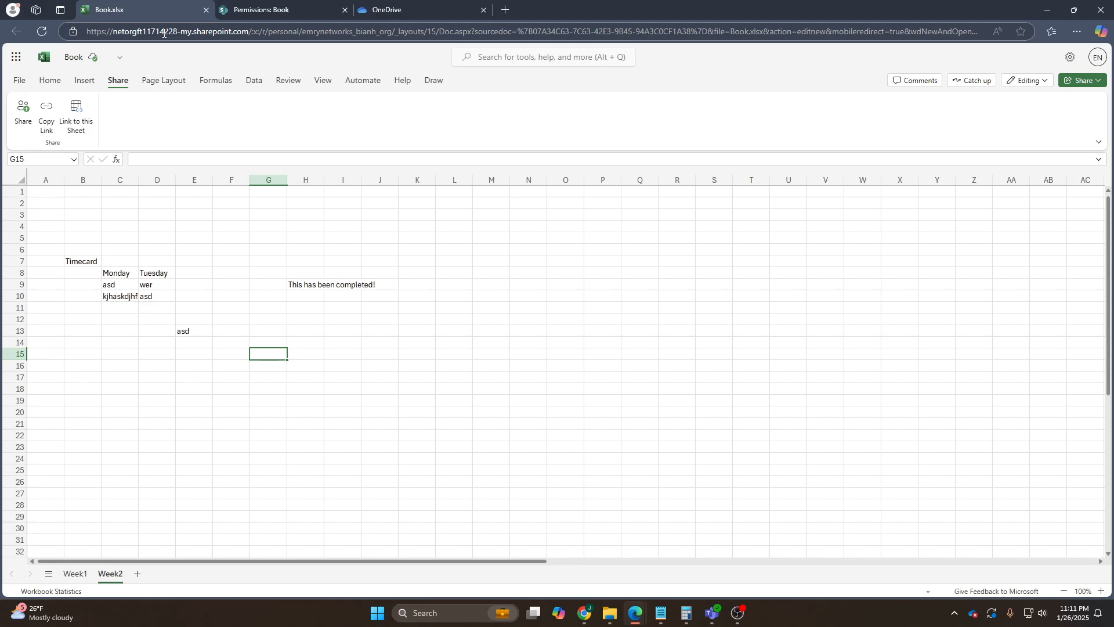
{"action": "left_click", "coordinate": [123, 297]}
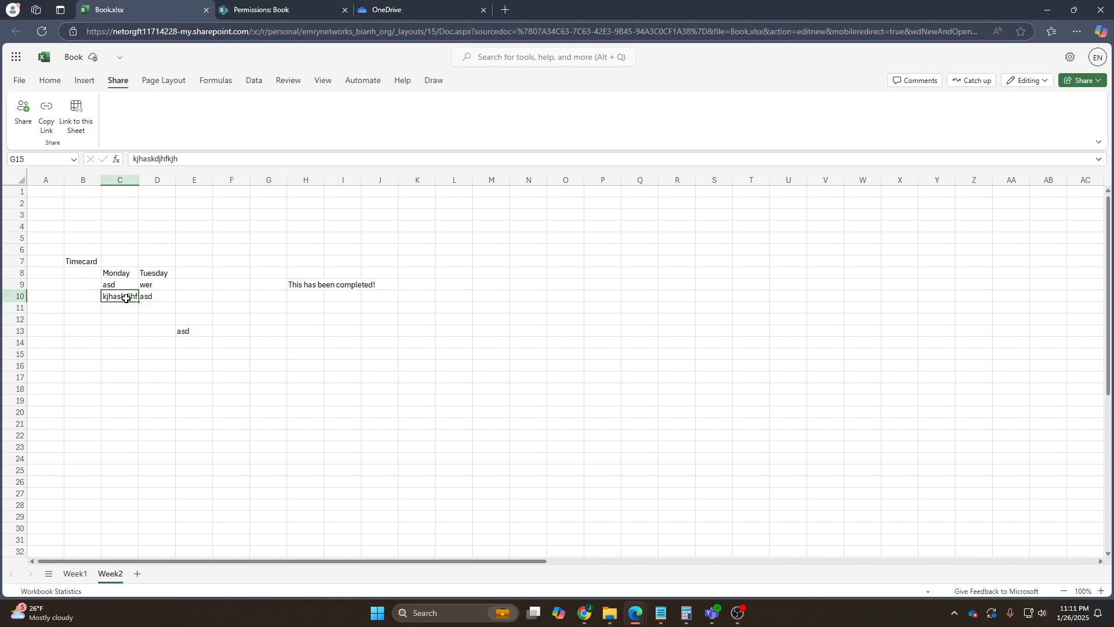
{"action": "double_click", "coordinate": [139, 180]}
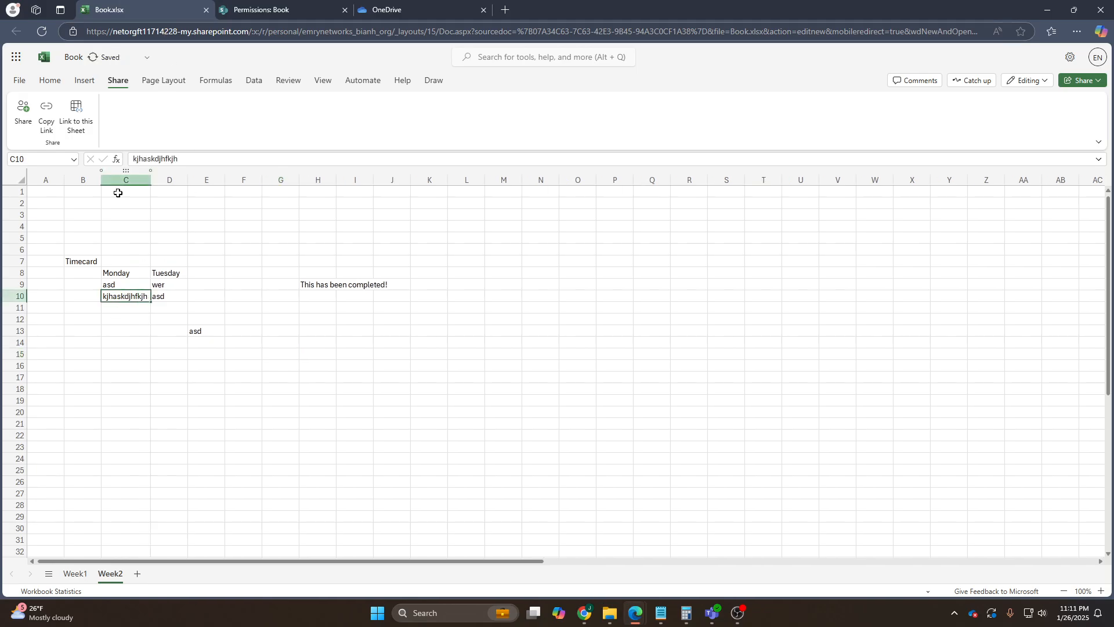
{"action": "left_click", "coordinate": [18, 81]}
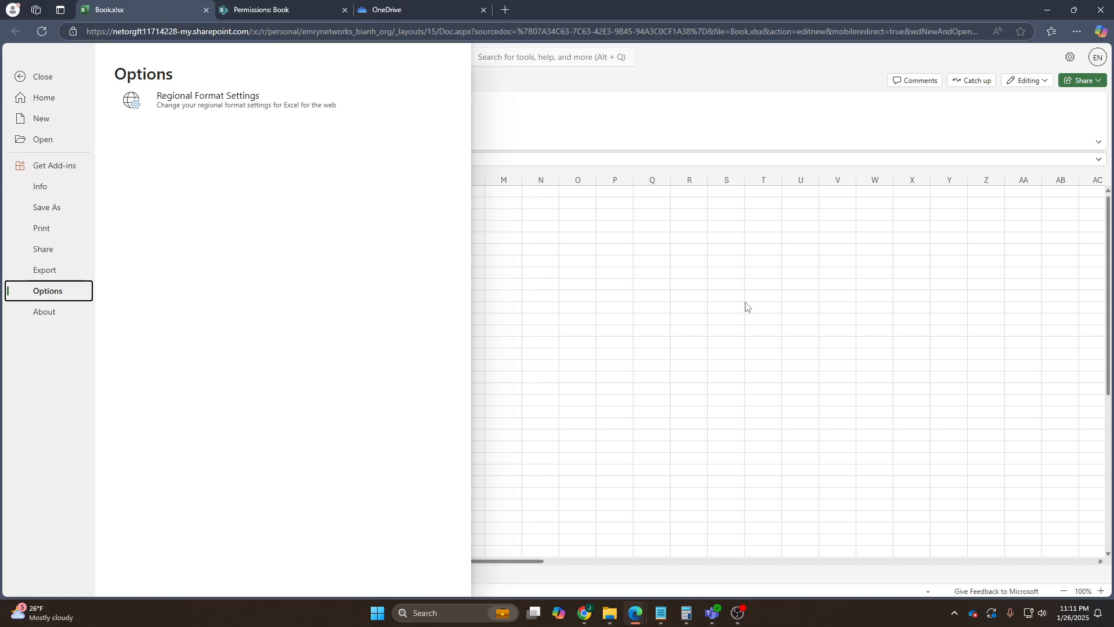
{"action": "left_click", "coordinate": [863, 311]}
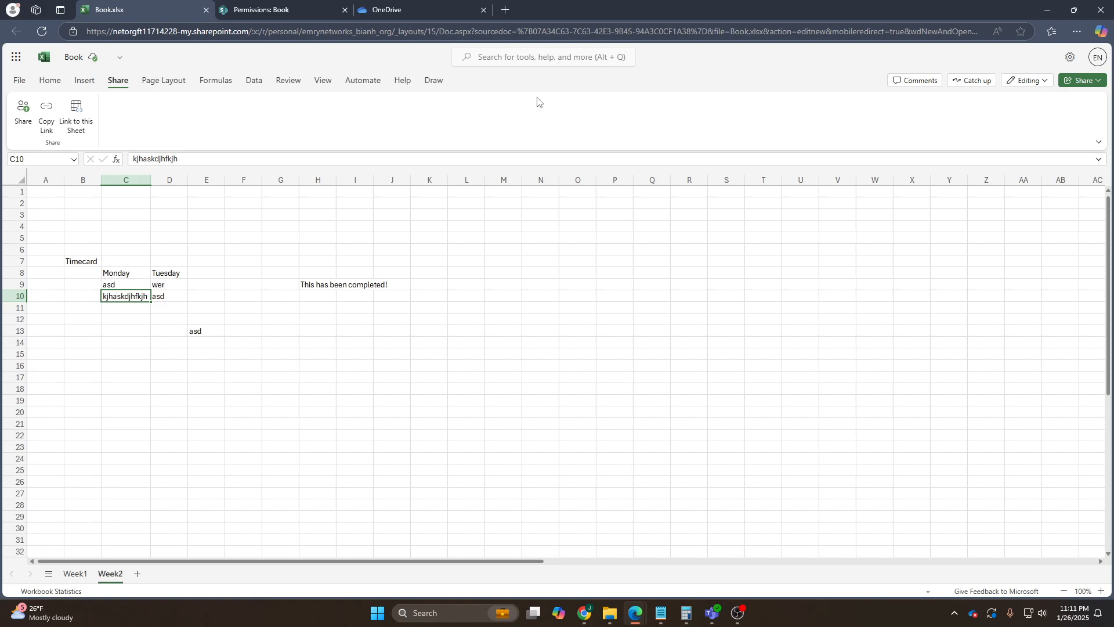
Step: Switch to the Outlook draft "here you are!" and add example.txt from the desktop to the message body as a OneDrive link
{"action": "left_click", "coordinate": [1047, 9]}
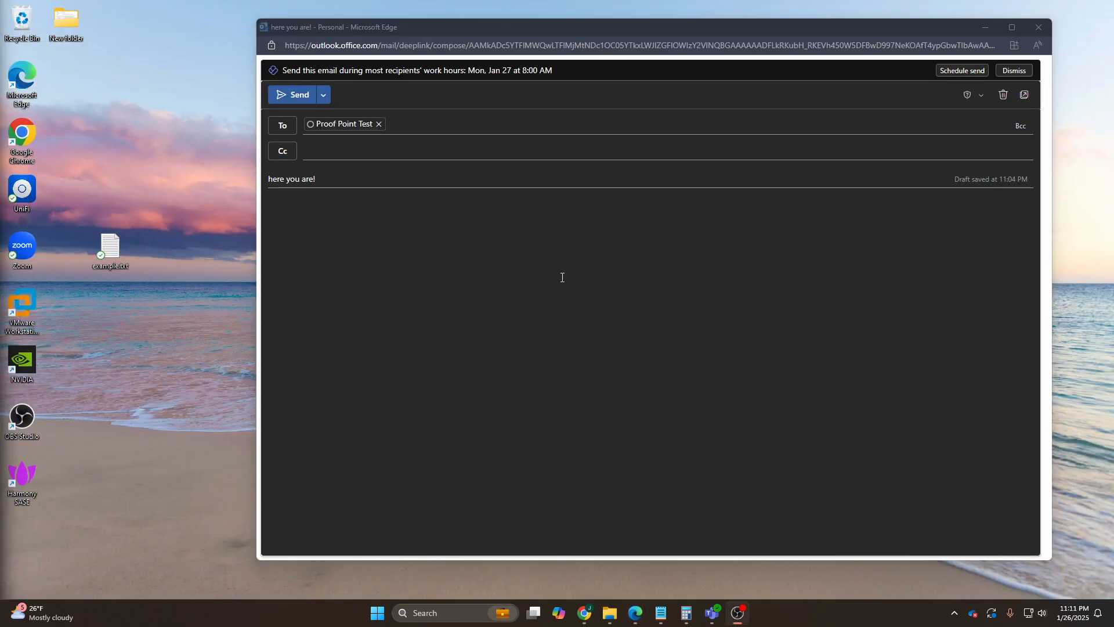
{"action": "left_click", "coordinate": [114, 250]}
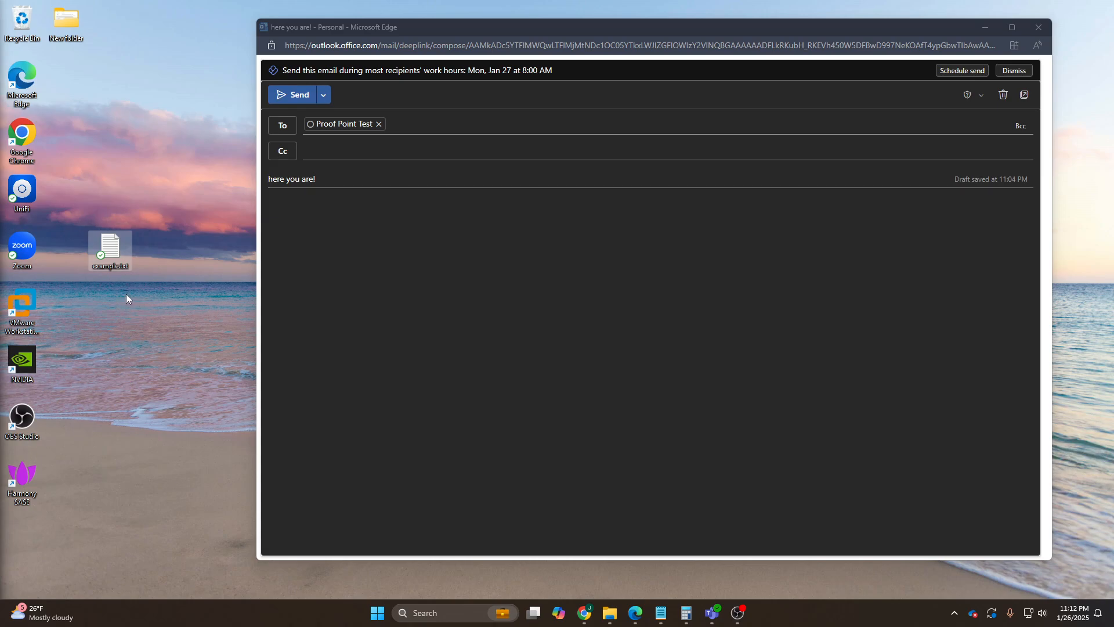
{"action": "left_click_drag", "start_coordinate": [114, 246], "coordinate": [521, 308]}
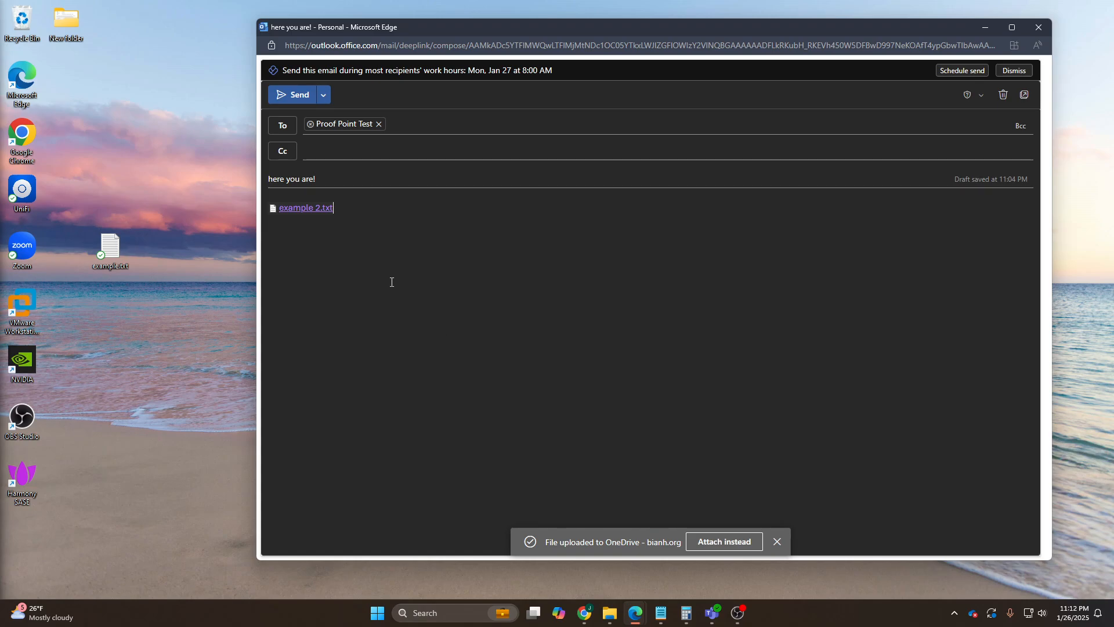
Step: Open the linked example 2.txt in its web app, review who has access in Manage Access, and leave access management
{"action": "left_click", "coordinate": [309, 210]}
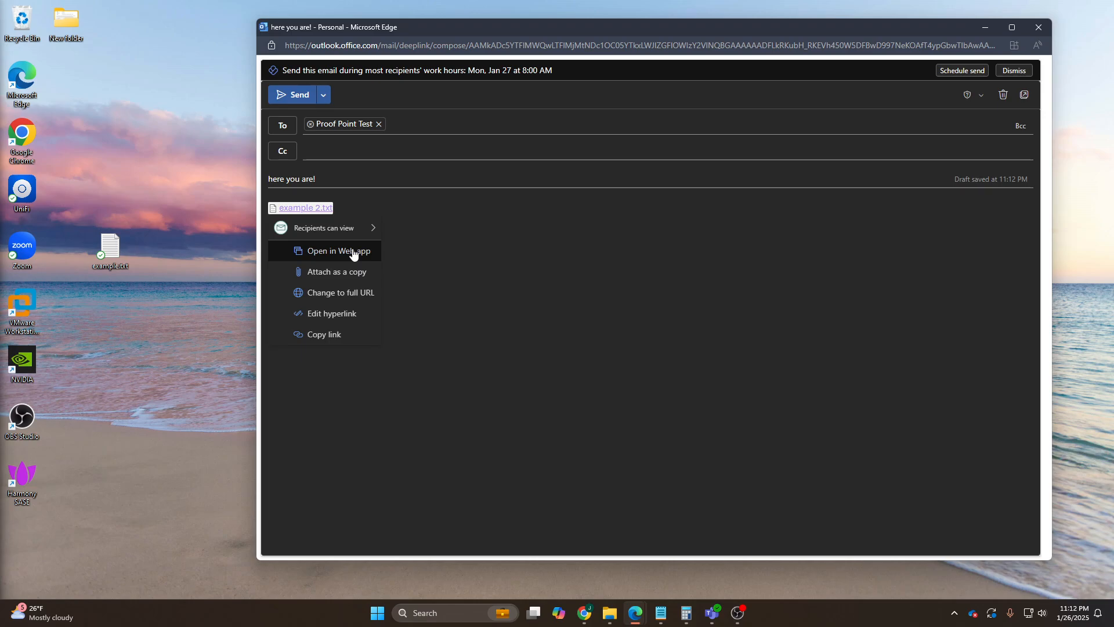
{"action": "left_click", "coordinate": [352, 251]}
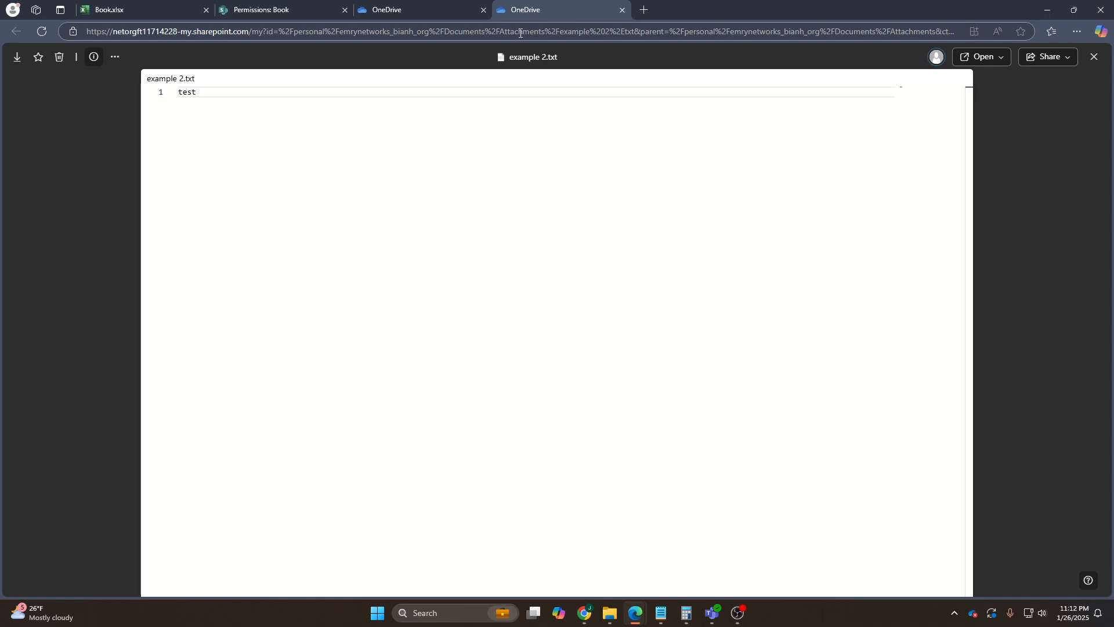
{"action": "left_click", "coordinate": [1062, 60]}
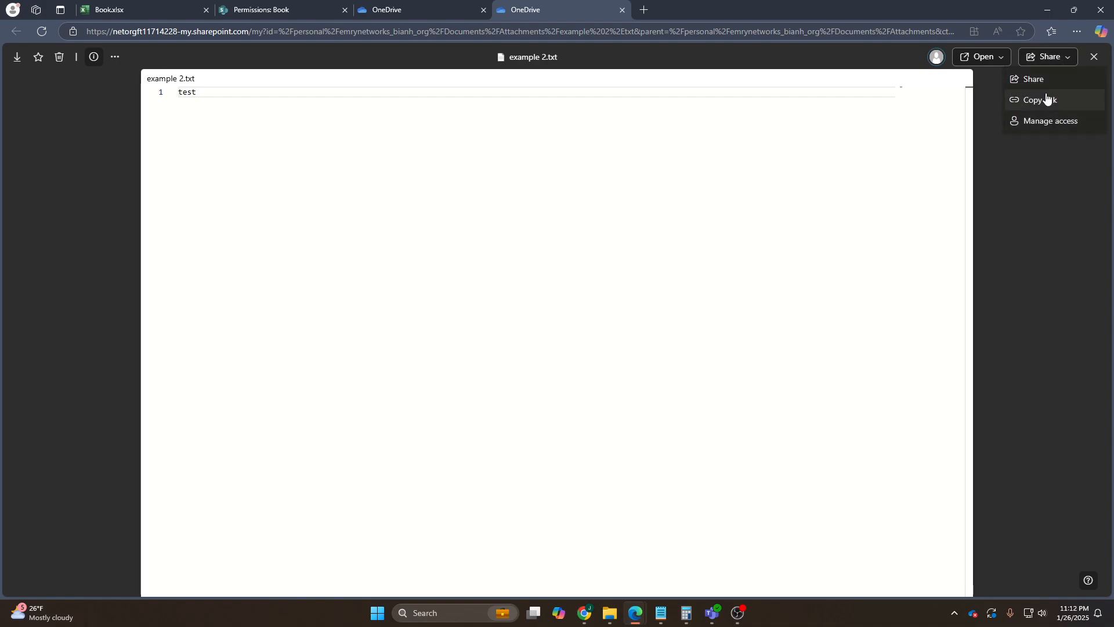
{"action": "left_click", "coordinate": [1053, 120]}
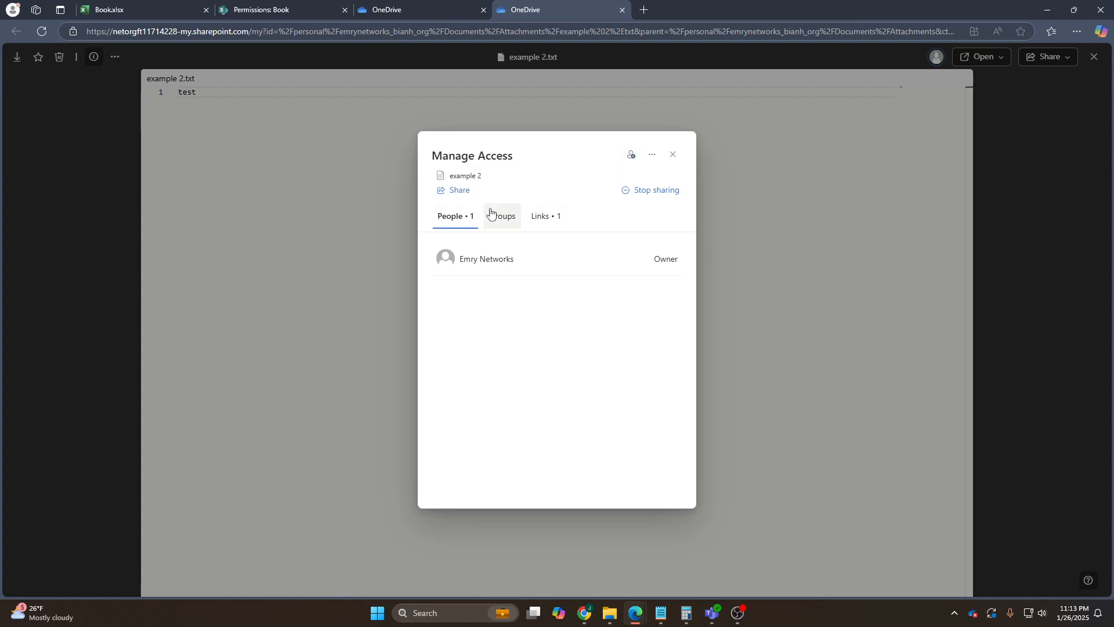
{"action": "left_click", "coordinate": [674, 155]}
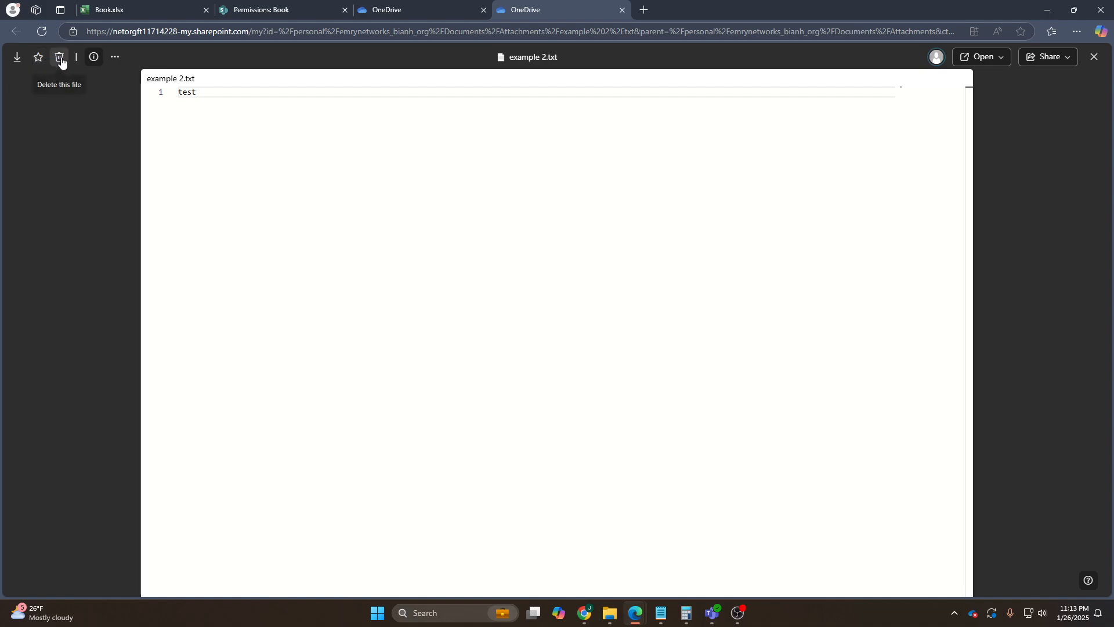
Step: Check the additional options for example 2.txt and see who has the file open
{"action": "left_click", "coordinate": [114, 58]}
{"action": "left_click", "coordinate": [113, 61]}
{"action": "mouse_move", "coordinate": [937, 65]}
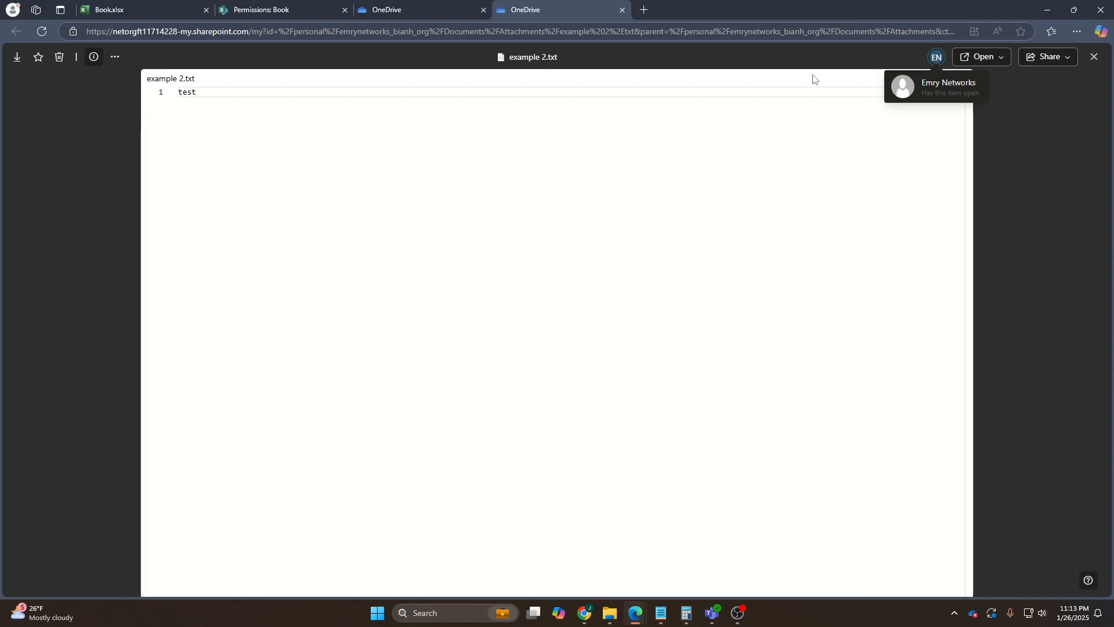
Step: View the Book.xlsx workbook for comparison, close the example 2.txt page, and return to the Outlook draft "here you are!"
{"action": "left_click", "coordinate": [140, 12]}
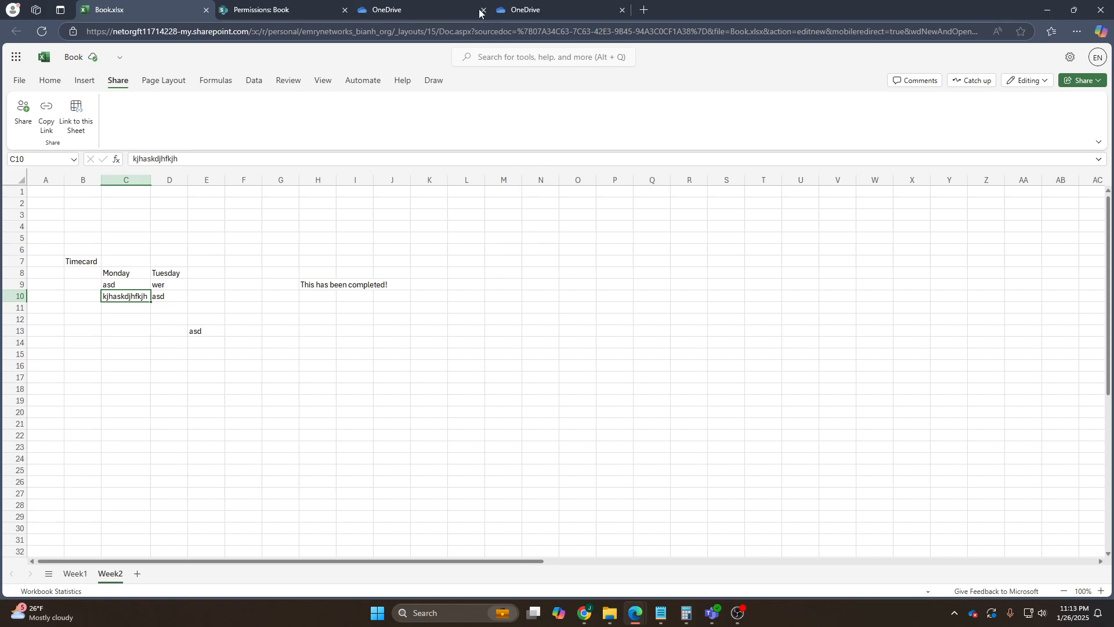
{"action": "left_click", "coordinate": [544, 10]}
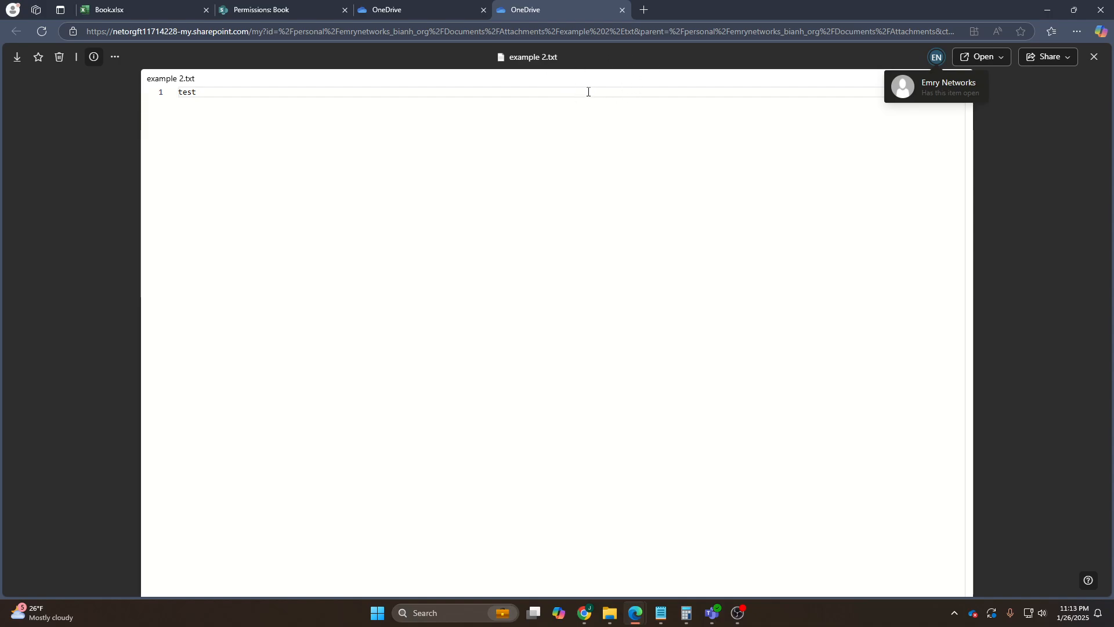
{"action": "left_click", "coordinate": [622, 9]}
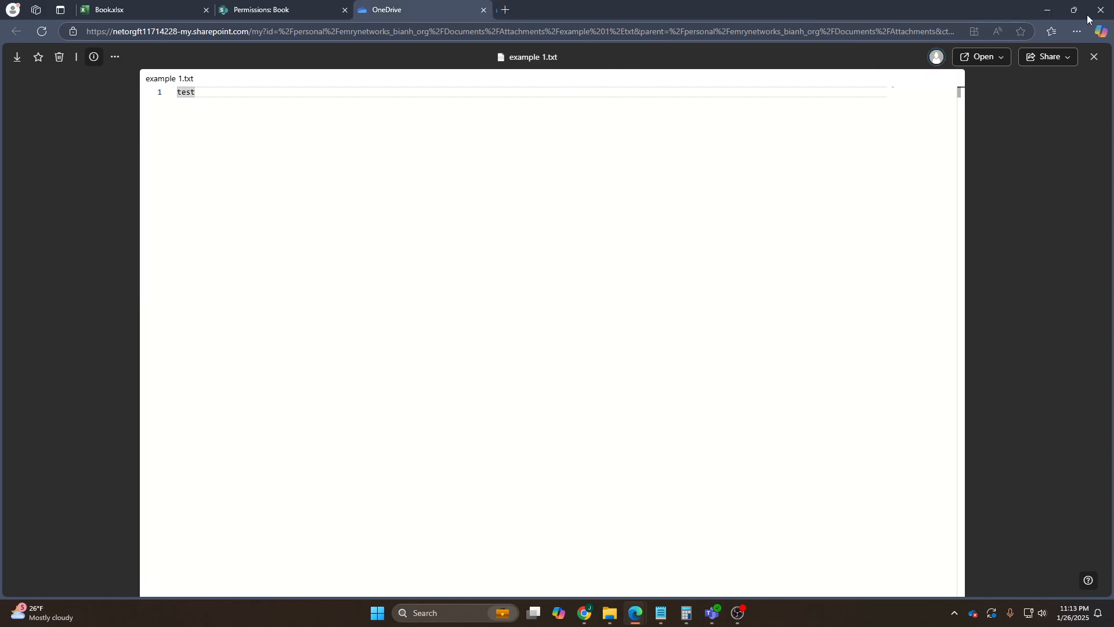
{"action": "left_click", "coordinate": [1047, 10]}
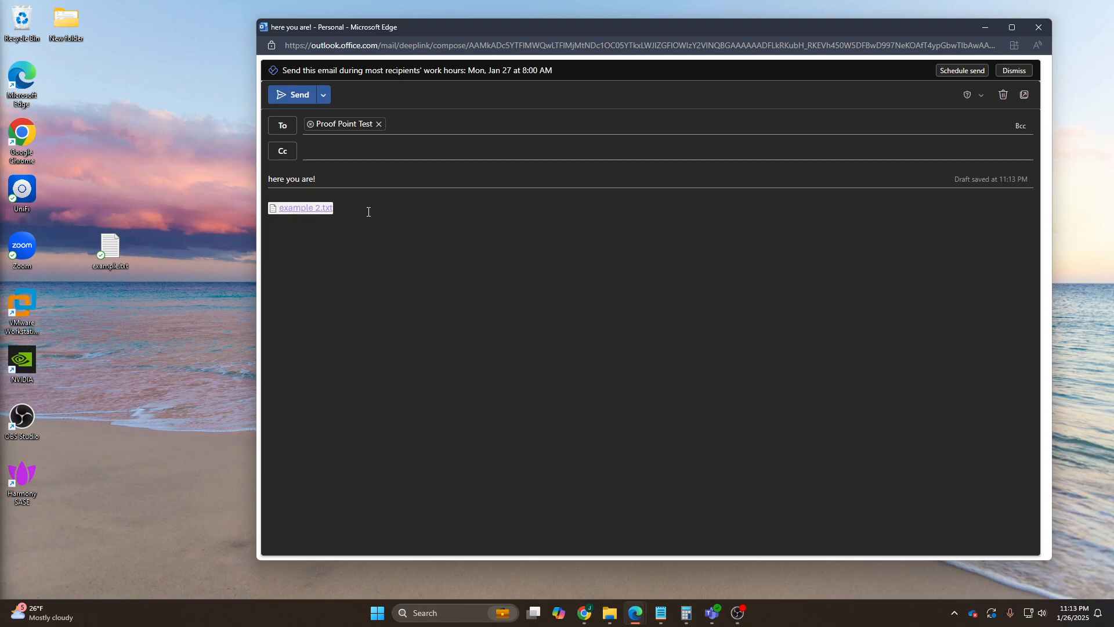
Step: Delete the example 2.txt link from the message body and attach example.txt from the desktop as a regular file
{"action": "key", "text": "BackSpace"}
{"action": "left_click_drag", "start_coordinate": [102, 253], "coordinate": [798, 291]}
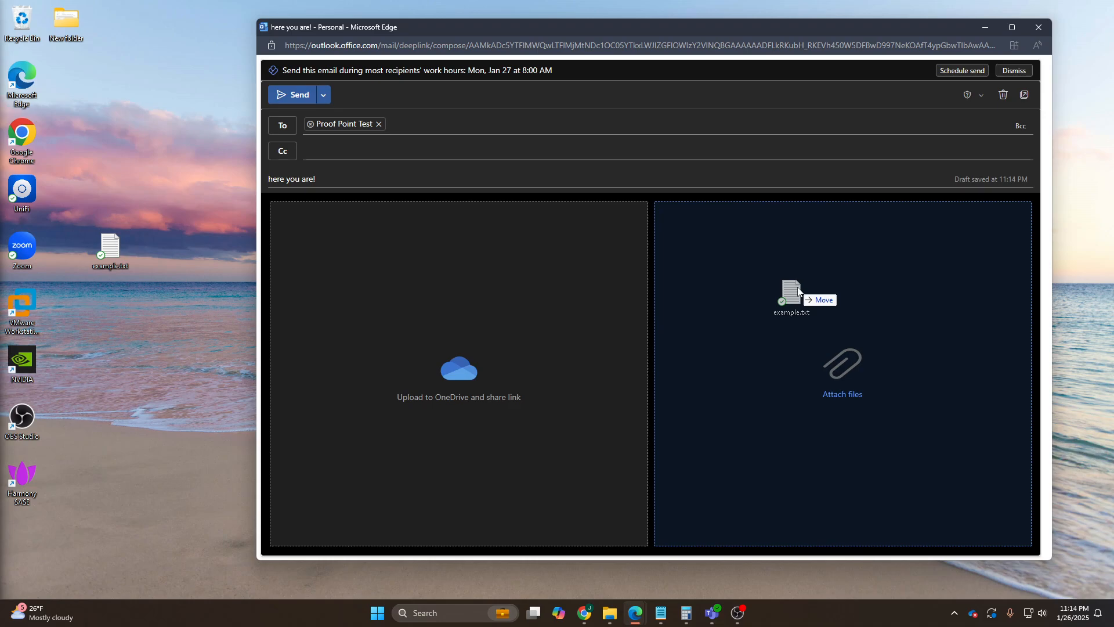
{"action": "left_click_drag", "start_coordinate": [797, 292], "coordinate": [798, 289]}
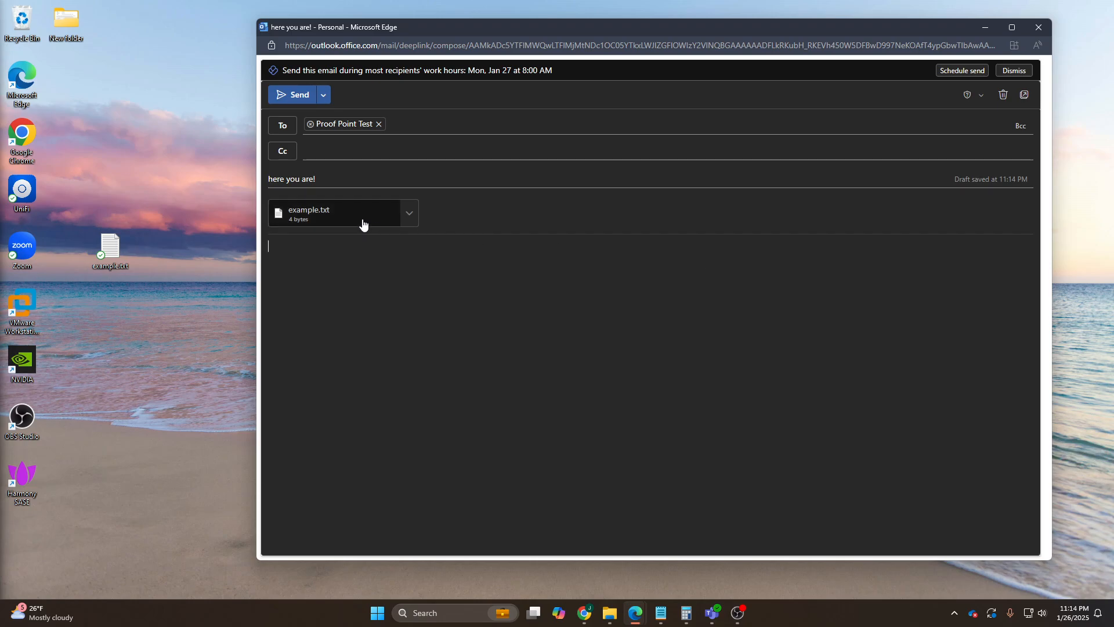
Step: Preview the attached example.txt, close the preview, and attach a second copy of the desktop file to the draft
{"action": "left_click", "coordinate": [409, 197]}
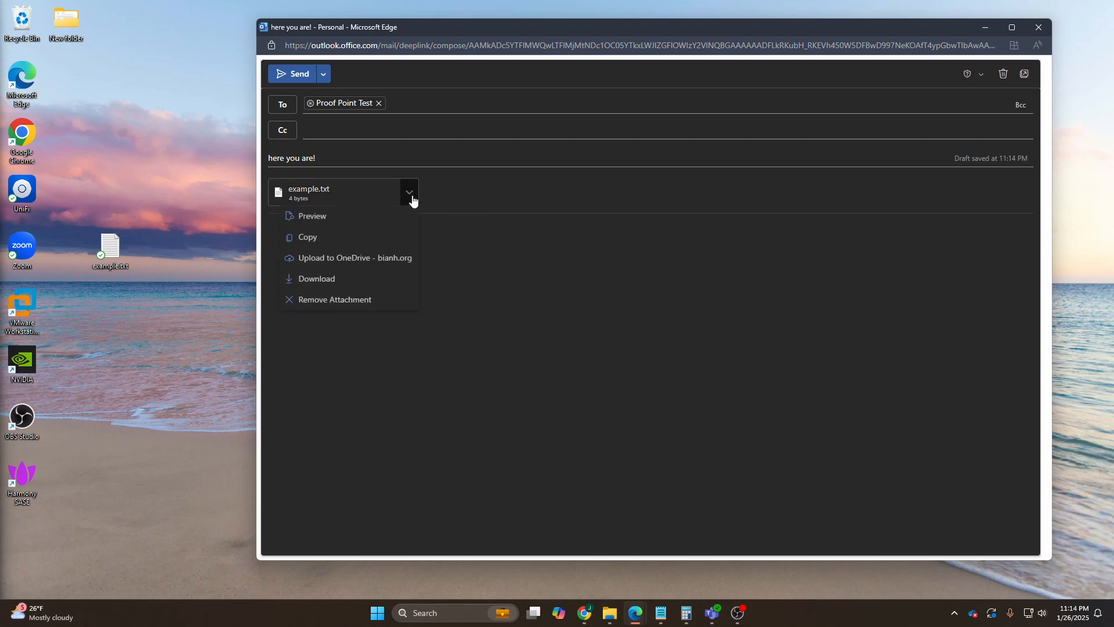
{"action": "left_click", "coordinate": [390, 219]}
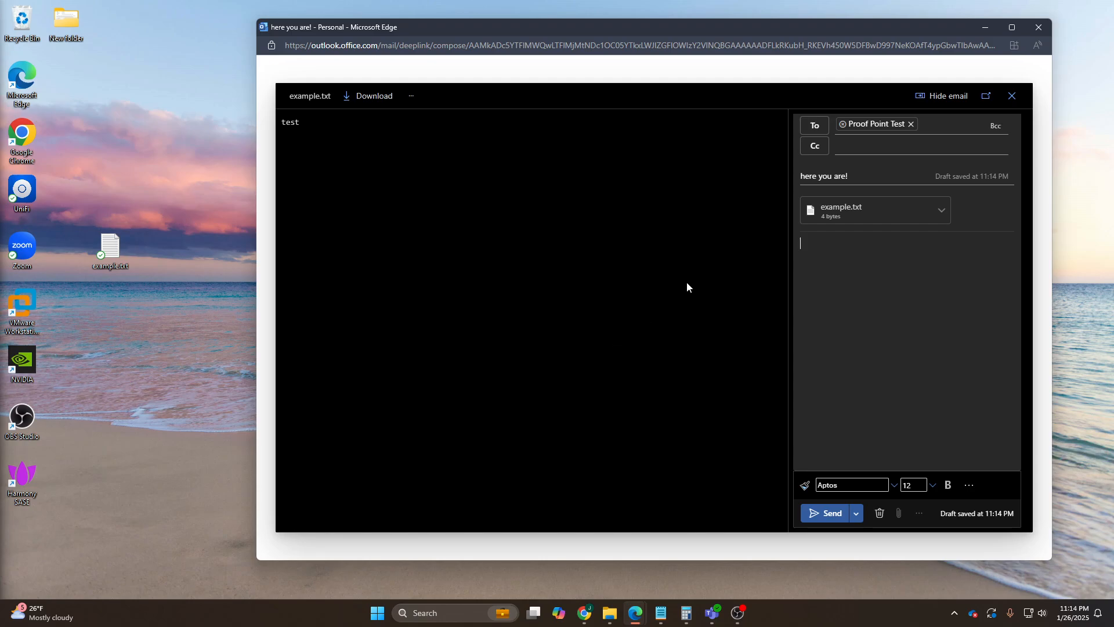
{"action": "left_click", "coordinate": [1012, 95]}
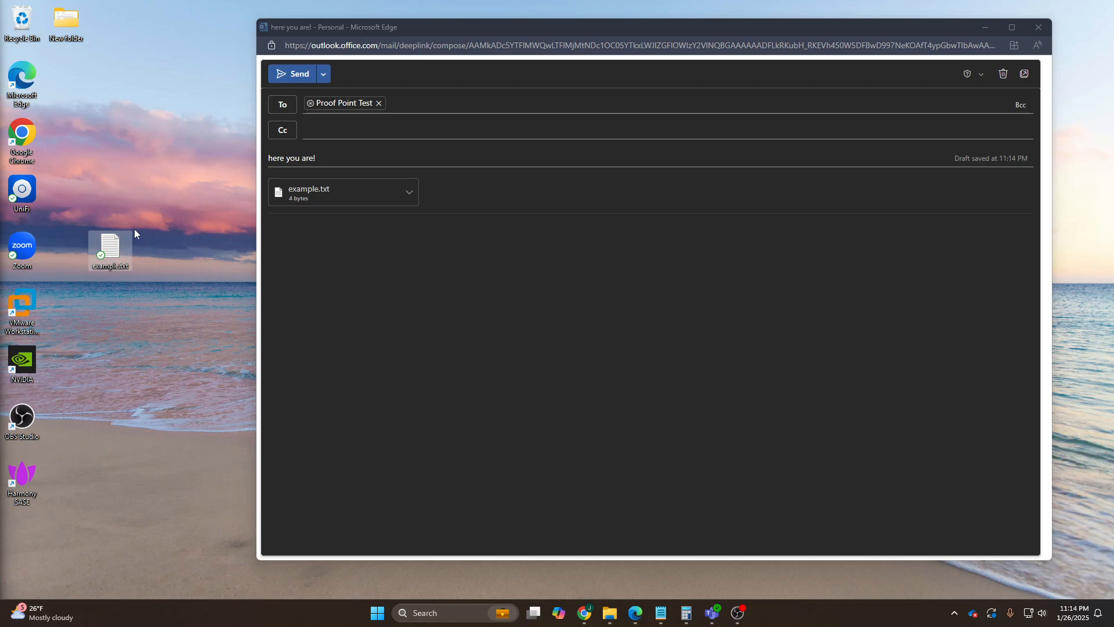
{"action": "left_click_drag", "start_coordinate": [125, 247], "coordinate": [836, 316]}
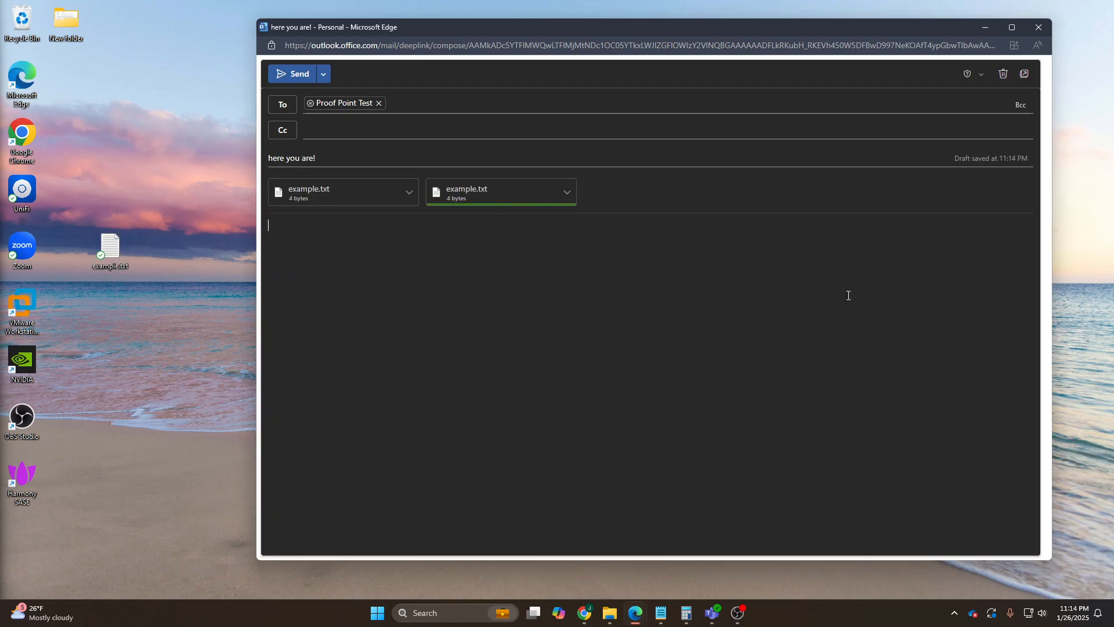
Step: Examine the first attachment's options and the security and details properties of example.txt on the desktop
{"action": "left_click", "coordinate": [410, 192]}
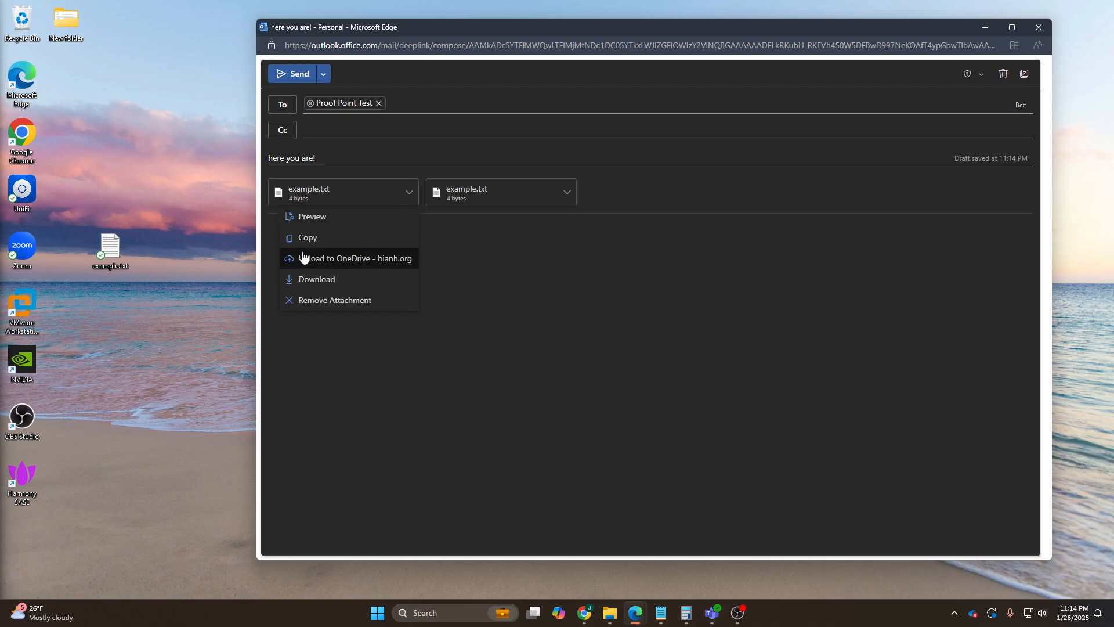
{"action": "left_click", "coordinate": [109, 242]}
{"action": "right_click", "coordinate": [109, 243]}
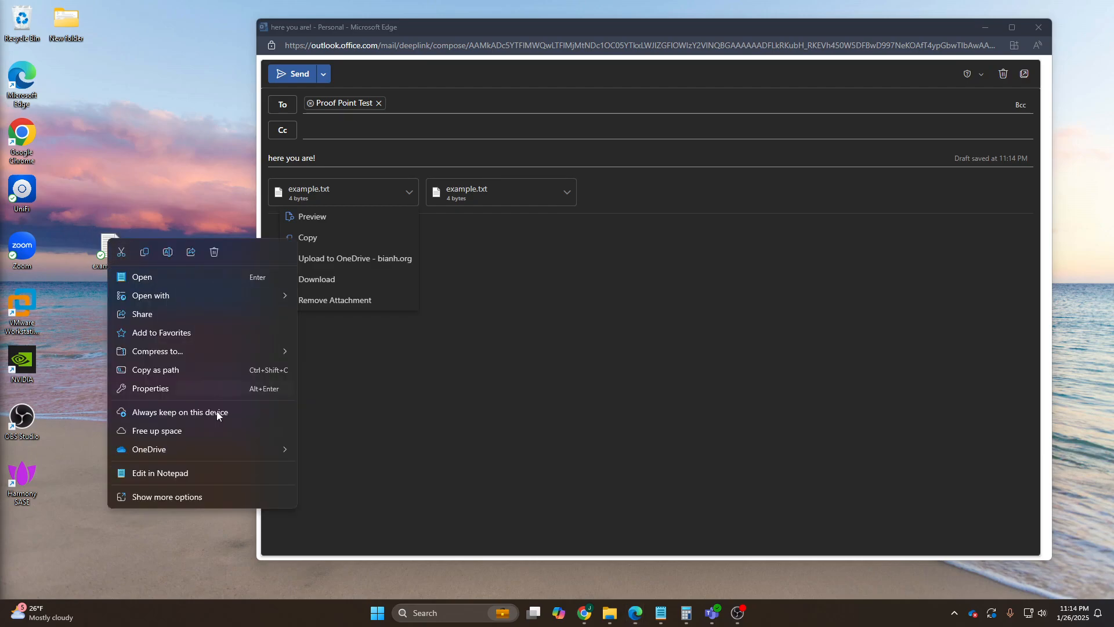
{"action": "left_click", "coordinate": [163, 387]}
{"action": "left_click", "coordinate": [168, 267]}
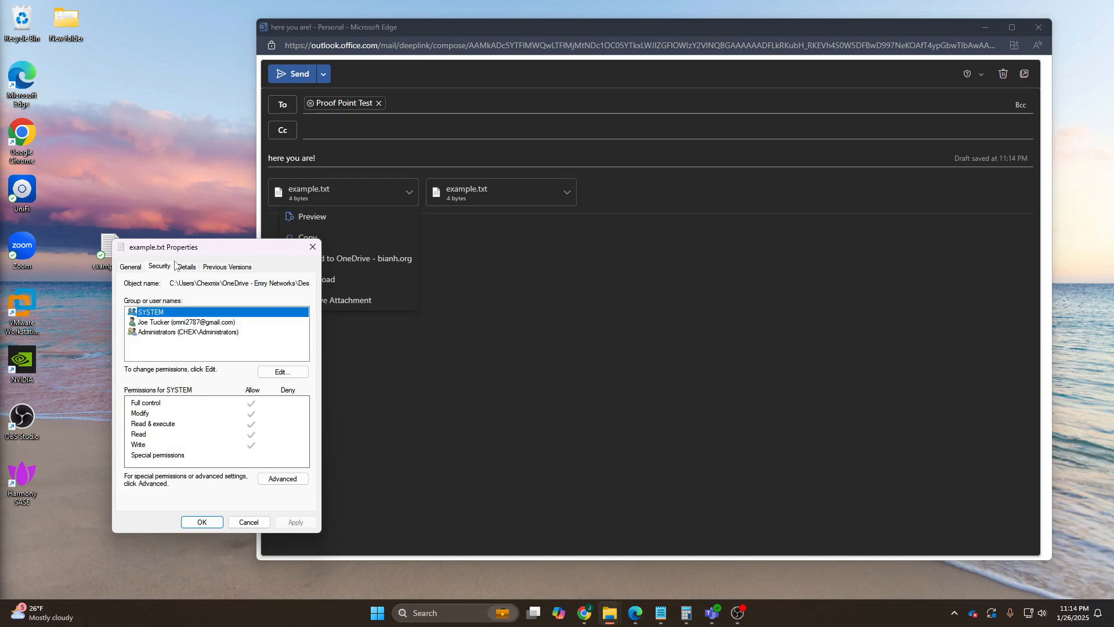
{"action": "left_click", "coordinate": [186, 267]}
{"action": "left_click", "coordinate": [160, 267]}
{"action": "left_click", "coordinate": [312, 246]}
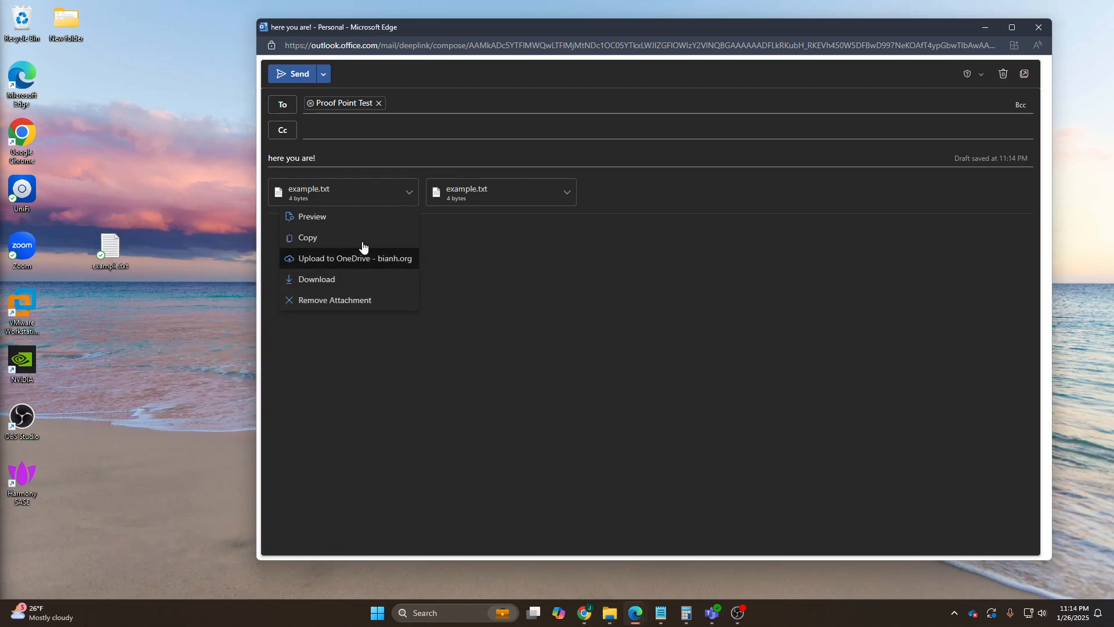
{"action": "key", "text": "Escape"}
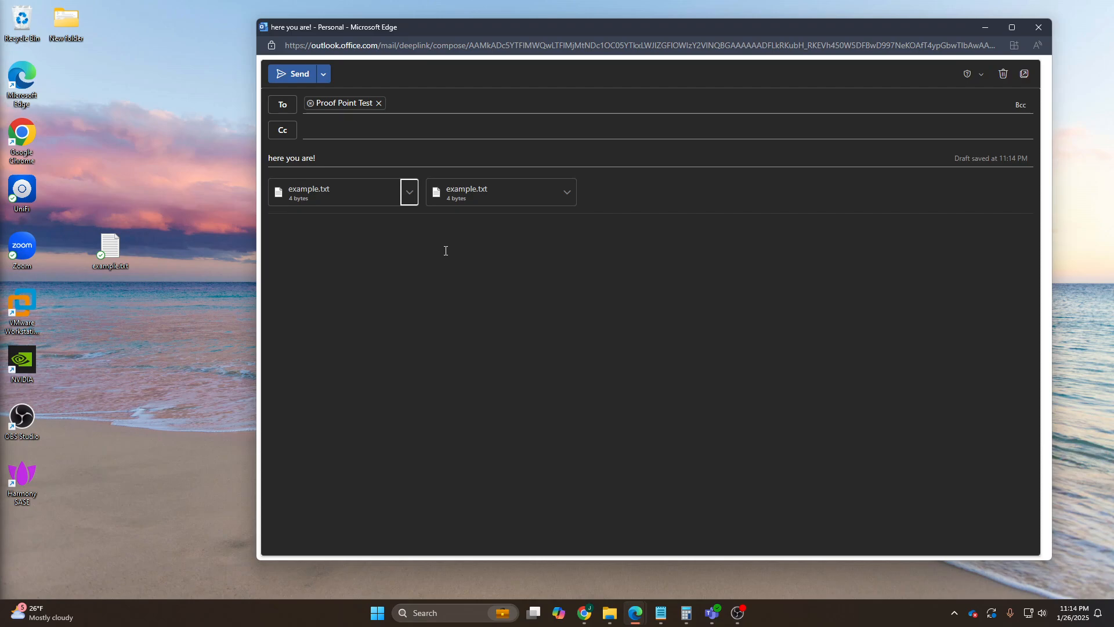
Step: Download both example.txt attachments from the draft, and discard both pending downloads
{"action": "left_click", "coordinate": [571, 200]}
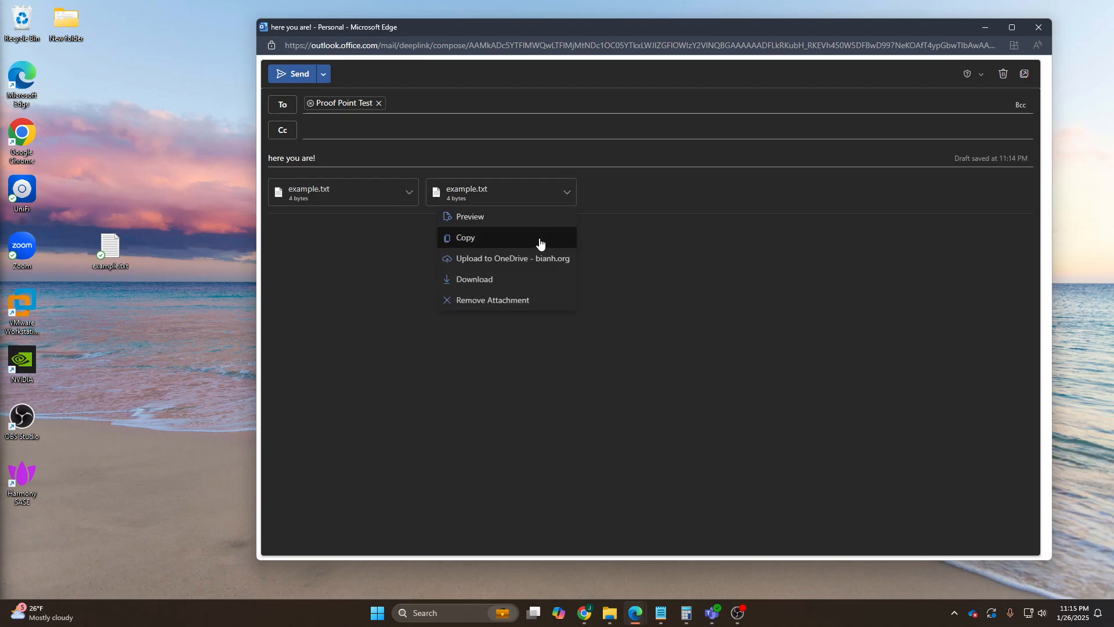
{"action": "left_click", "coordinate": [478, 280]}
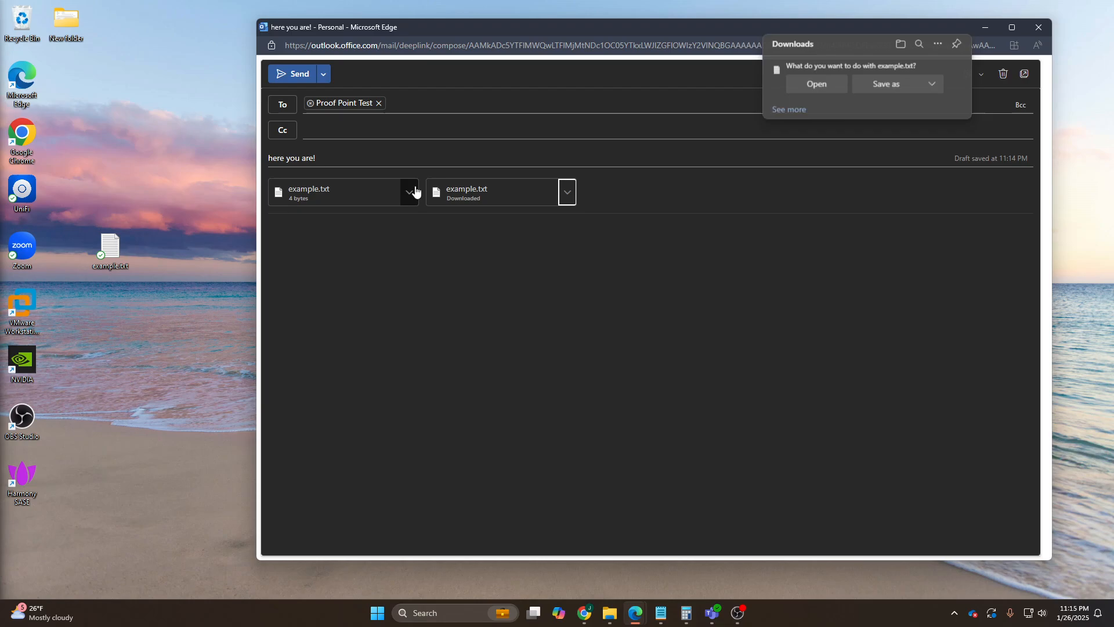
{"action": "left_click", "coordinate": [408, 192]}
{"action": "left_click", "coordinate": [351, 287]}
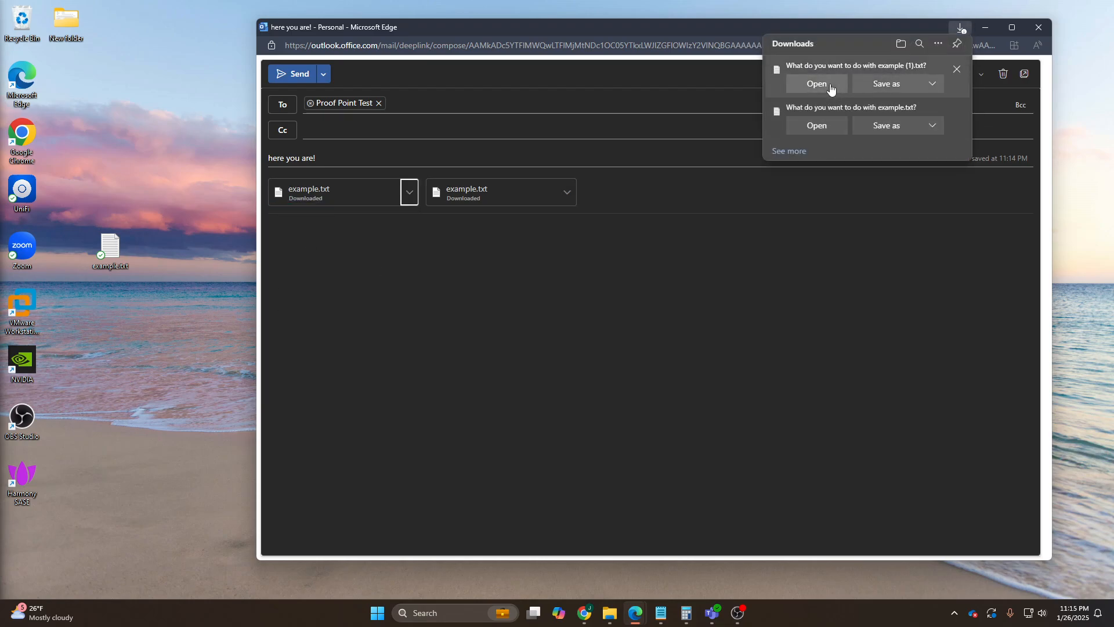
{"action": "left_click", "coordinate": [957, 69]}
{"action": "left_click", "coordinate": [957, 70]}
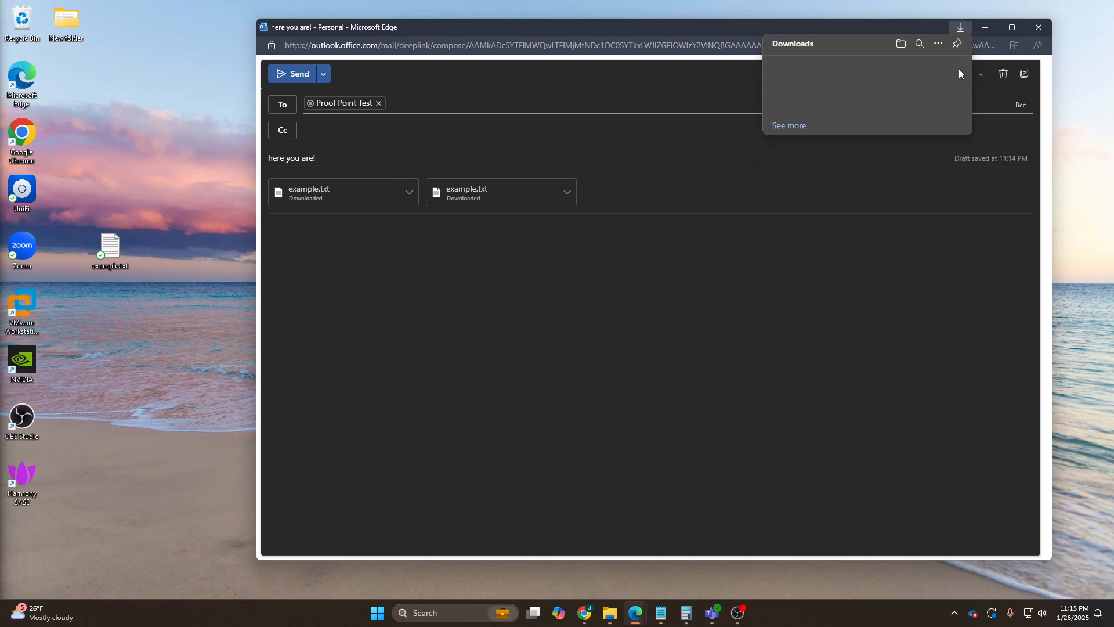
{"action": "left_click", "coordinate": [450, 266]}
Step: Try to add example.txt from the desktop to the draft as a OneDrive link again
{"action": "left_click_drag", "start_coordinate": [113, 250], "coordinate": [459, 330]}
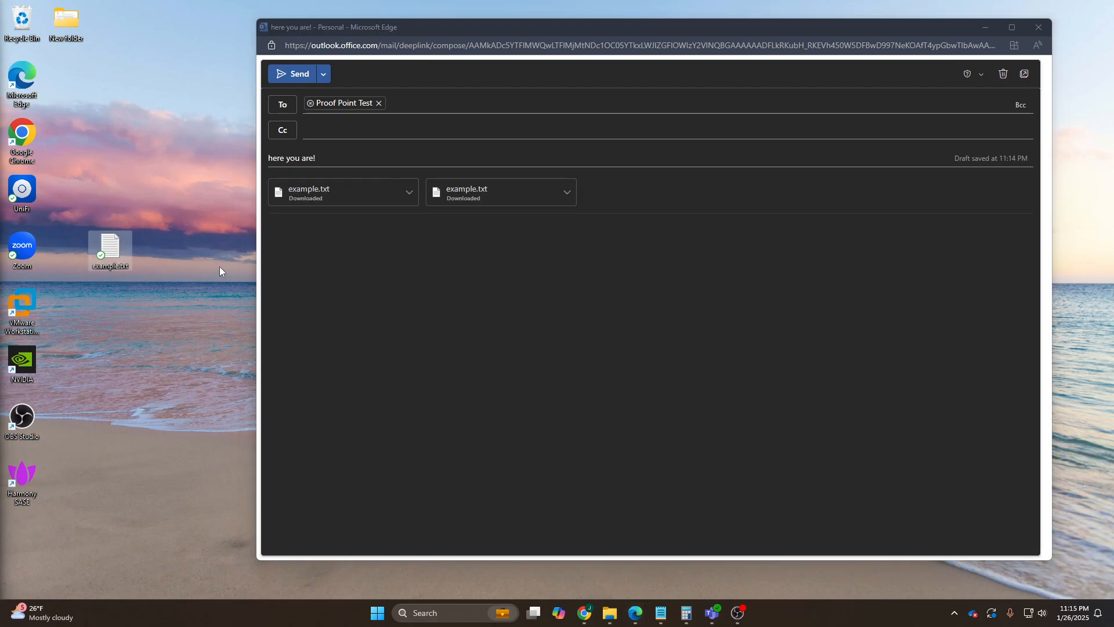